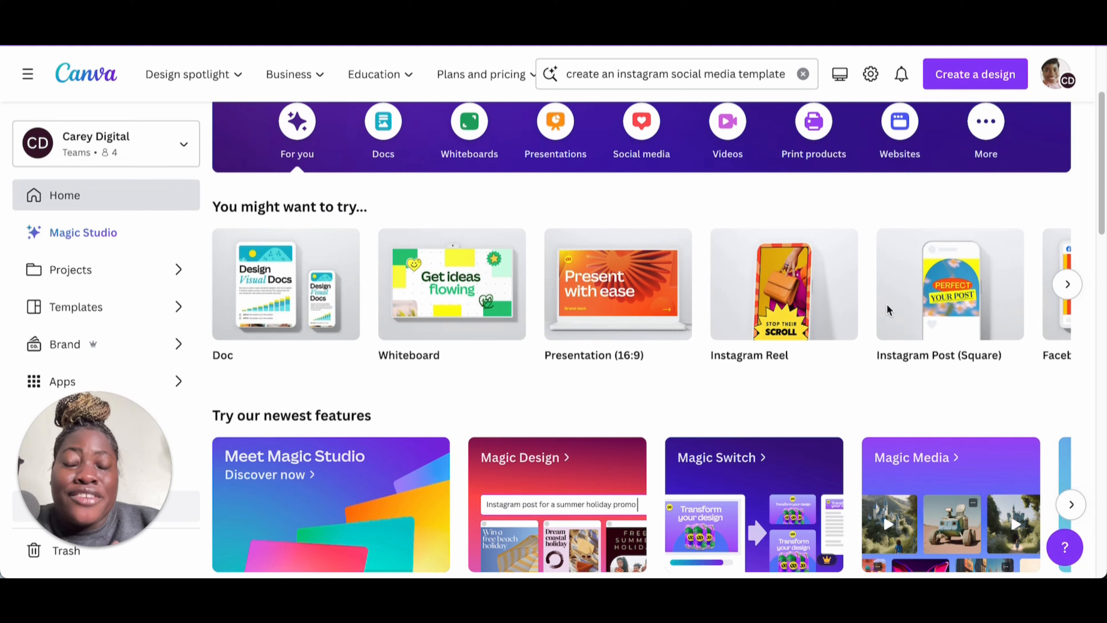
- Start Magic Design from the newest features on the home page
scroll(837, 301, "down", 3)
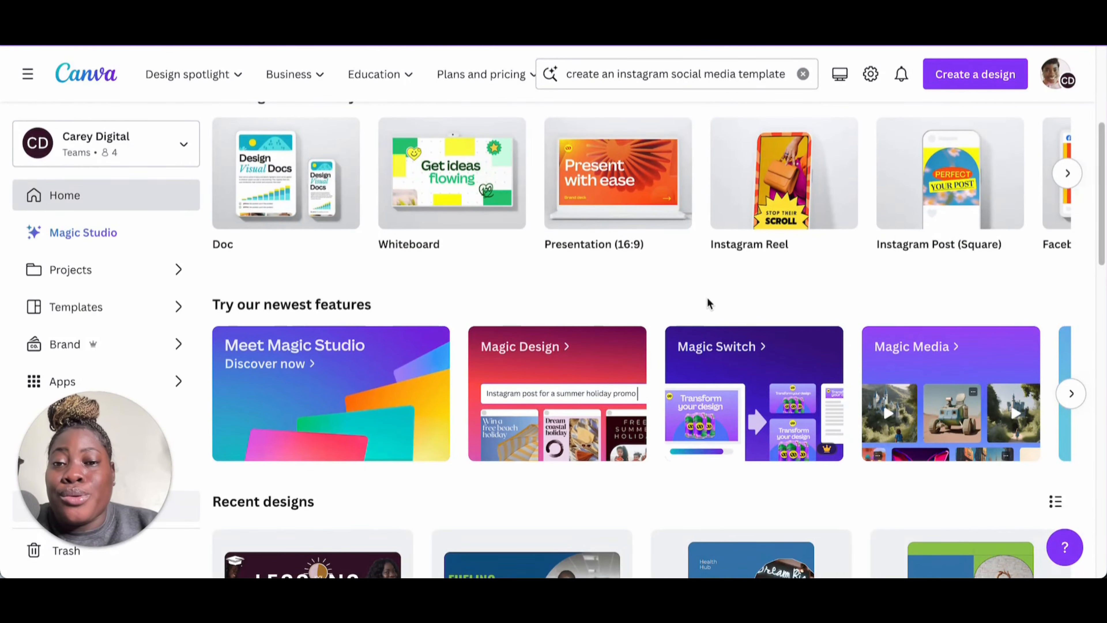
left_click(569, 360)
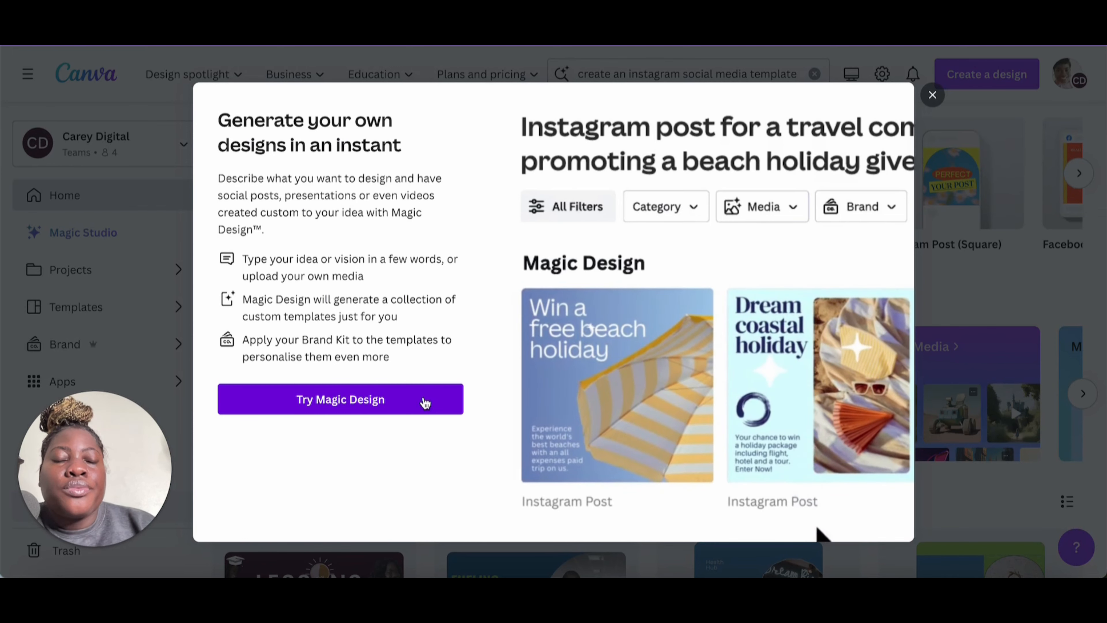
left_click(425, 403)
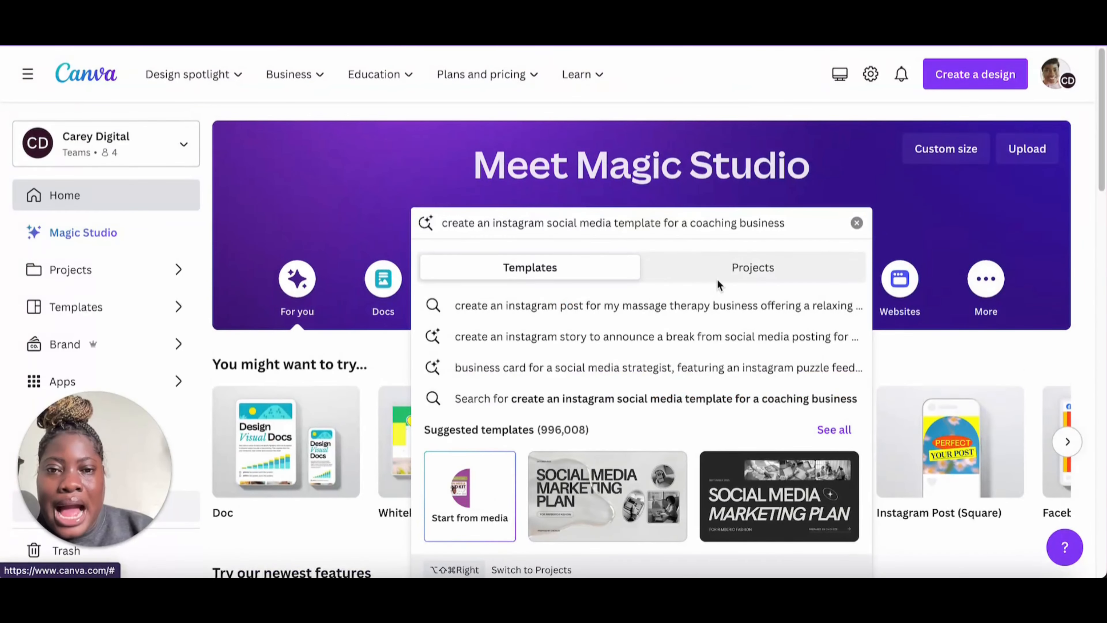
- Replace the existing prompt with "create an instagram template for a coaching business" and generate the designs
triple_click(796, 222)
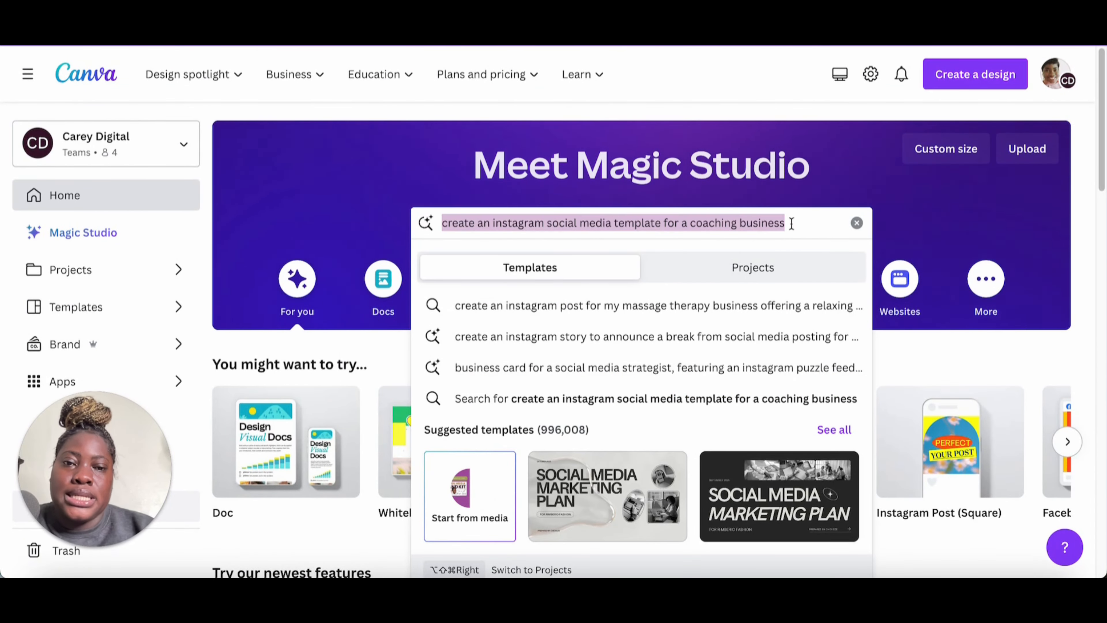
key("BackSpace")
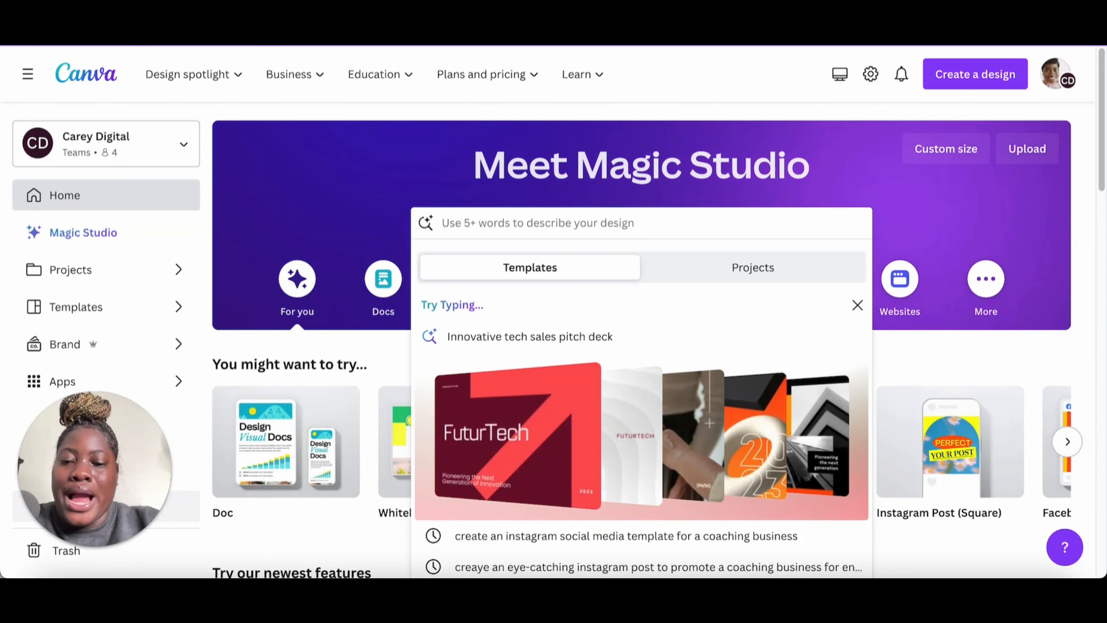
type("creaye")
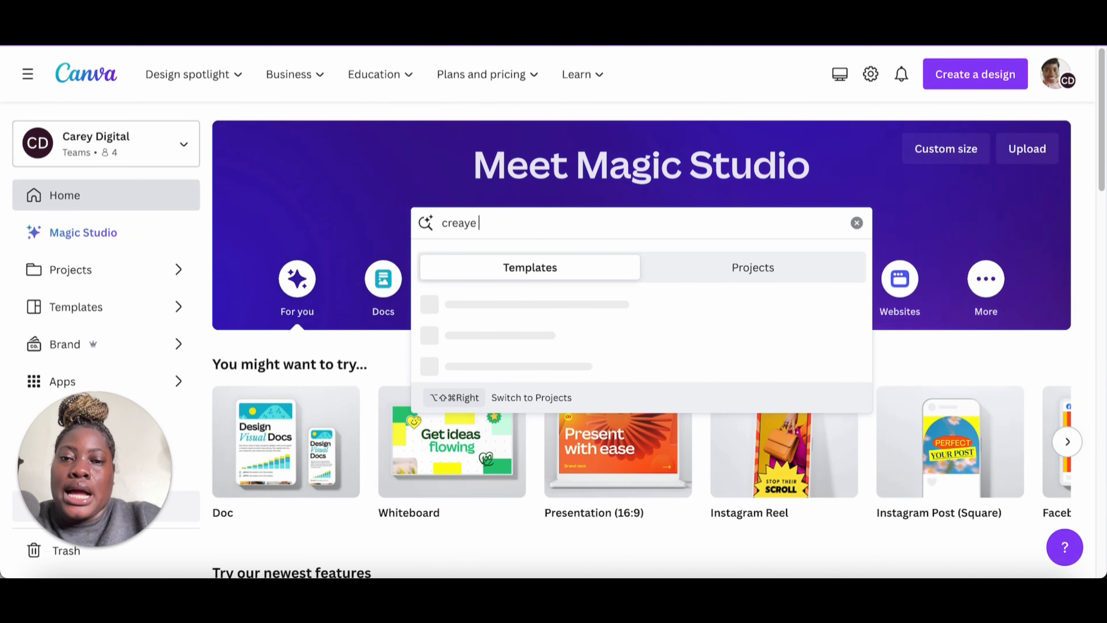
type("te a socia")
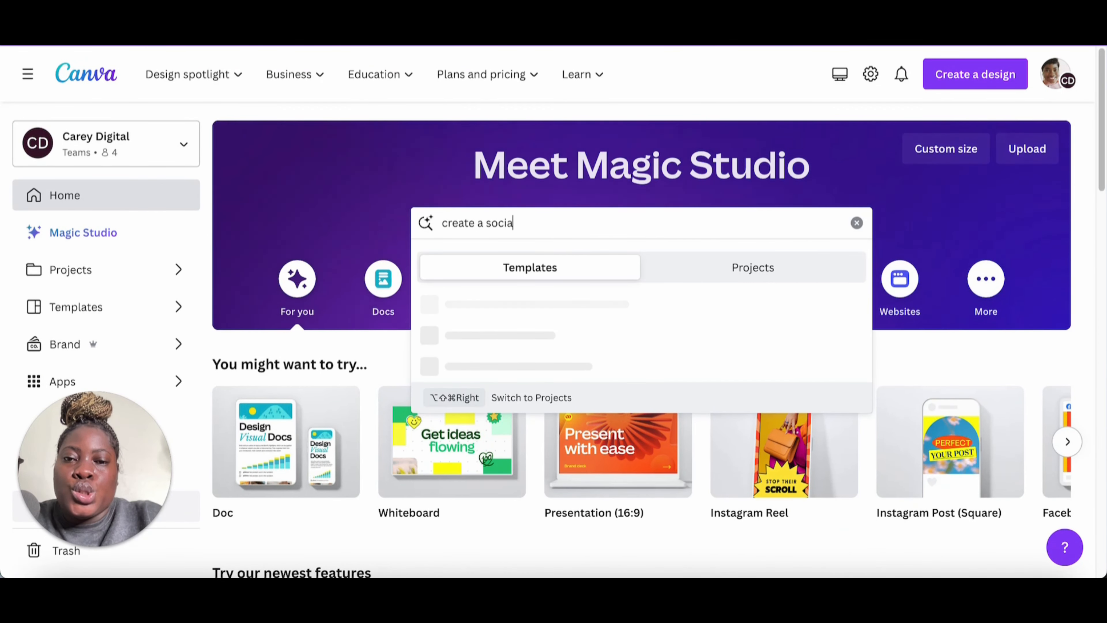
key("BackSpace")
key("BackSpace")
key("BackSpace")
key("BackSpace")
key("BackSpace")
key("BackSpace")
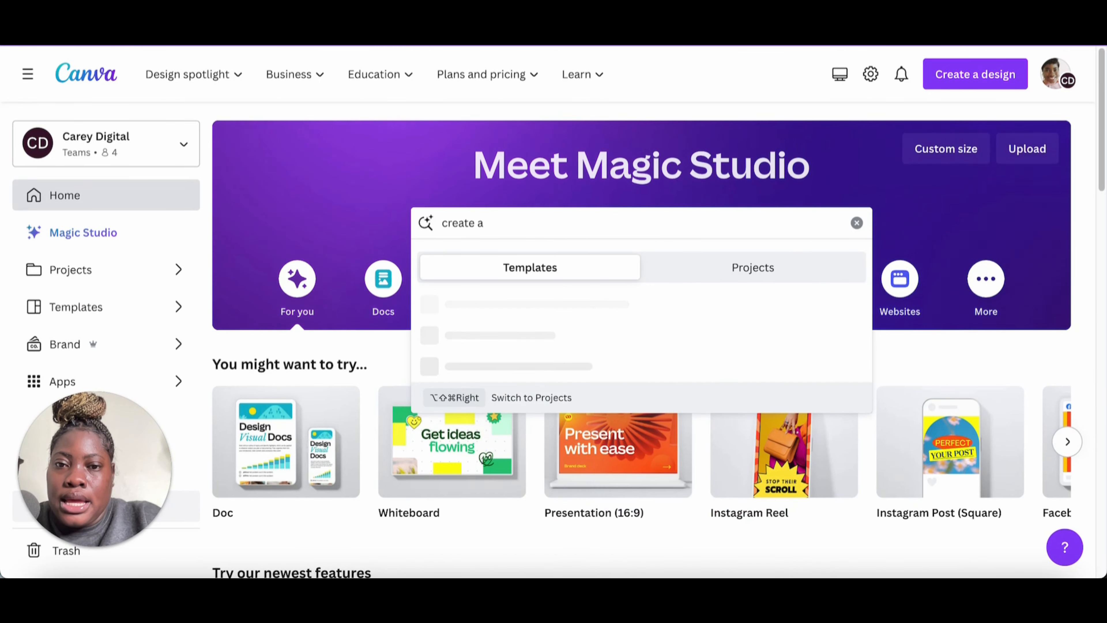
type("n instagra")
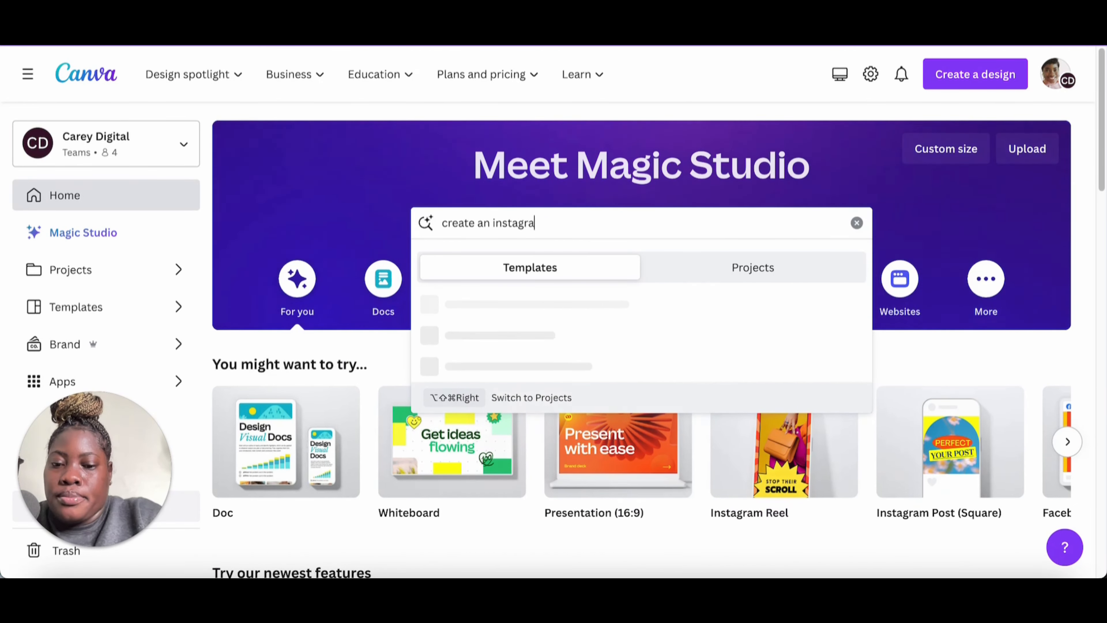
type("m template for ")
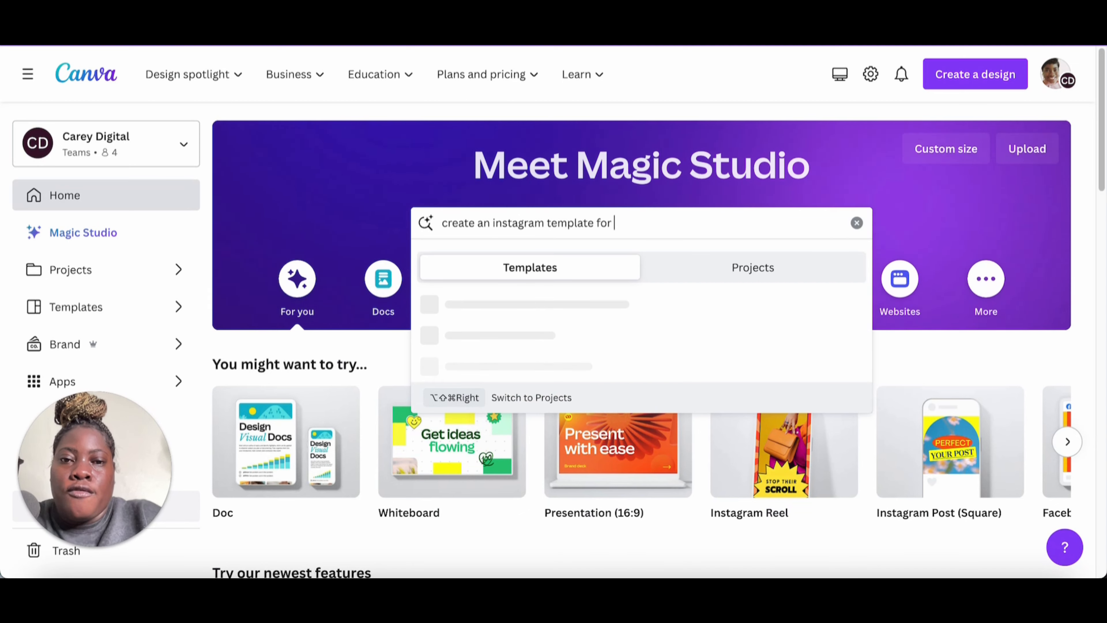
type("a c")
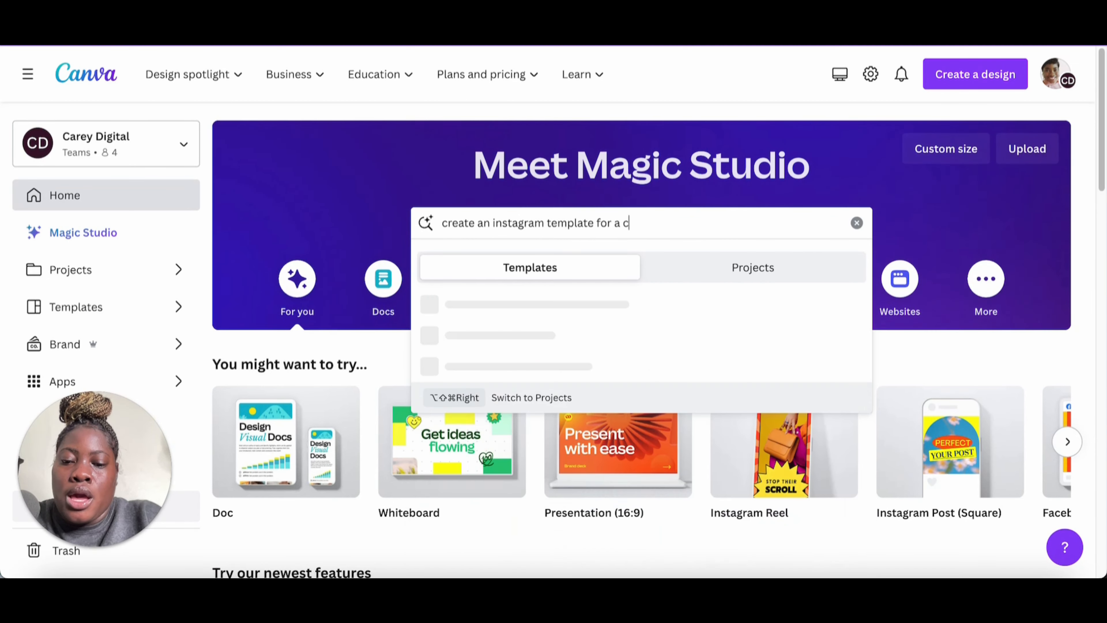
type("oaching business")
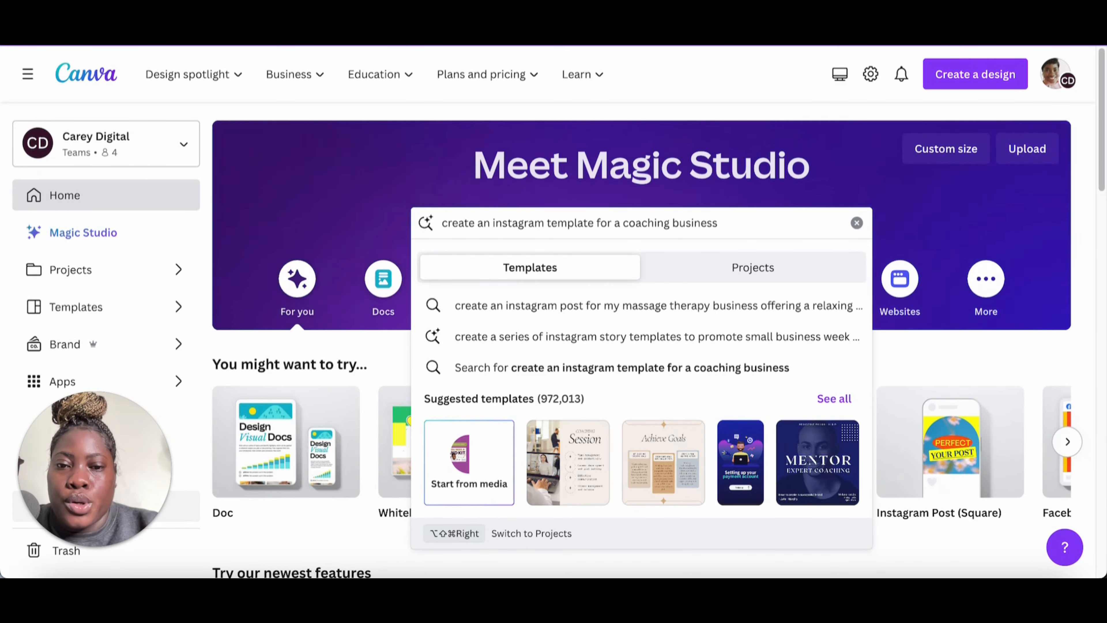
key("Return")
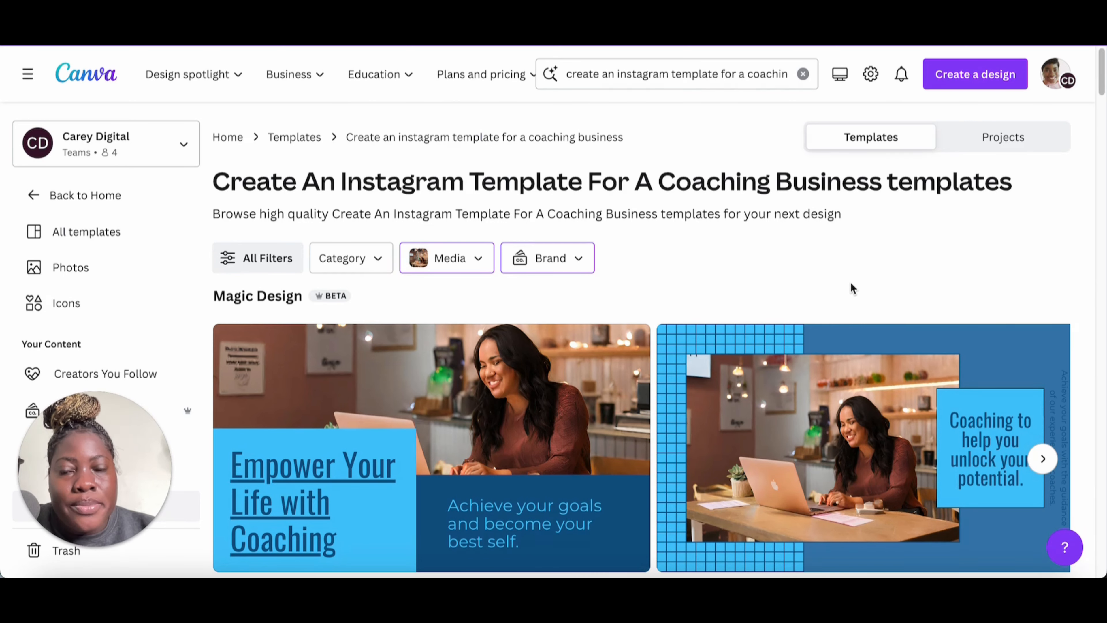
- Look through the generated Magic Design results, comparing their formats, layouts and coaching texts
scroll(851, 283, "down", 1)
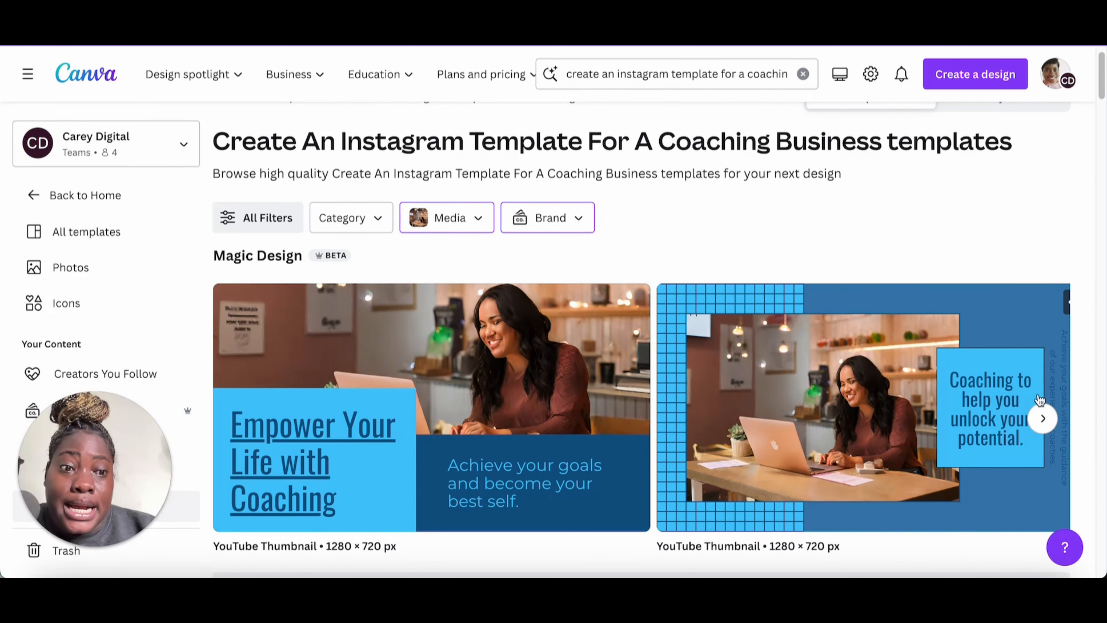
left_click(1041, 418)
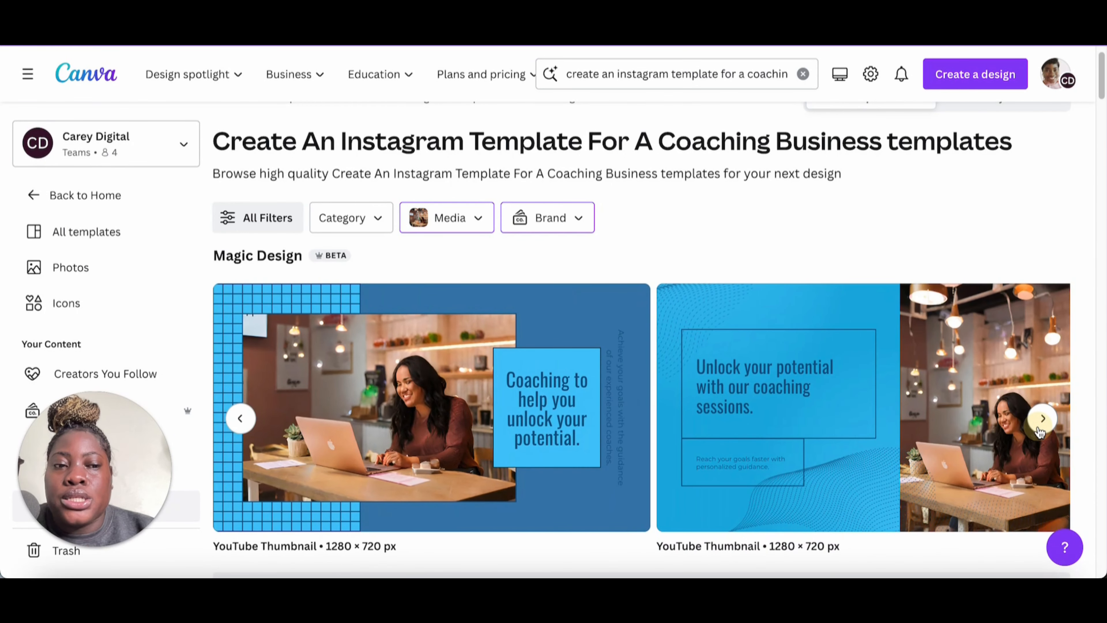
left_click(1042, 421)
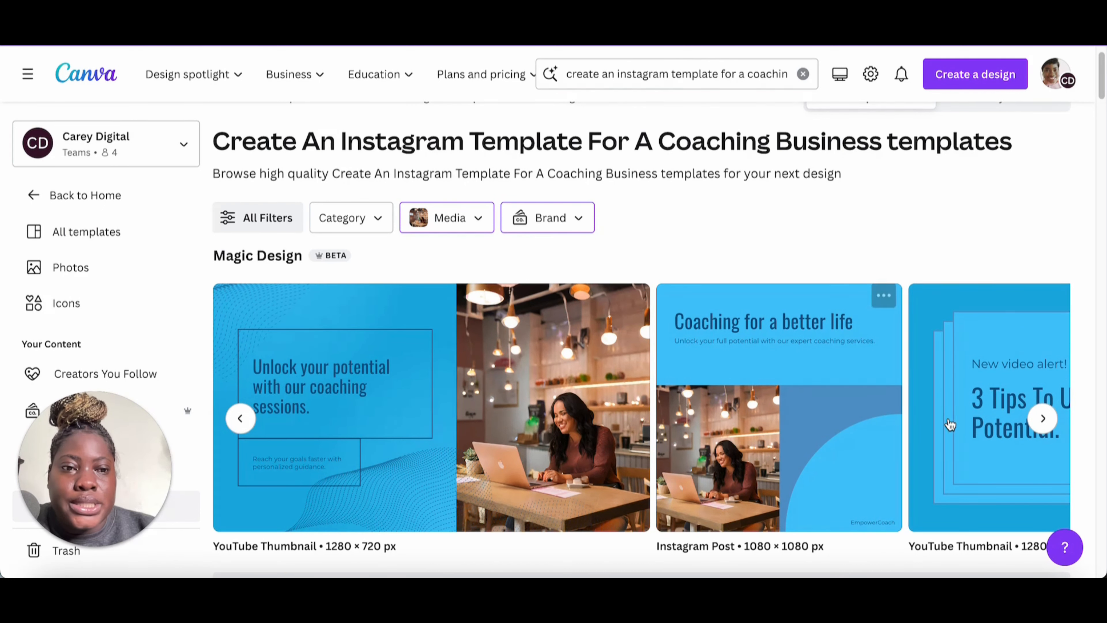
left_click(1041, 419)
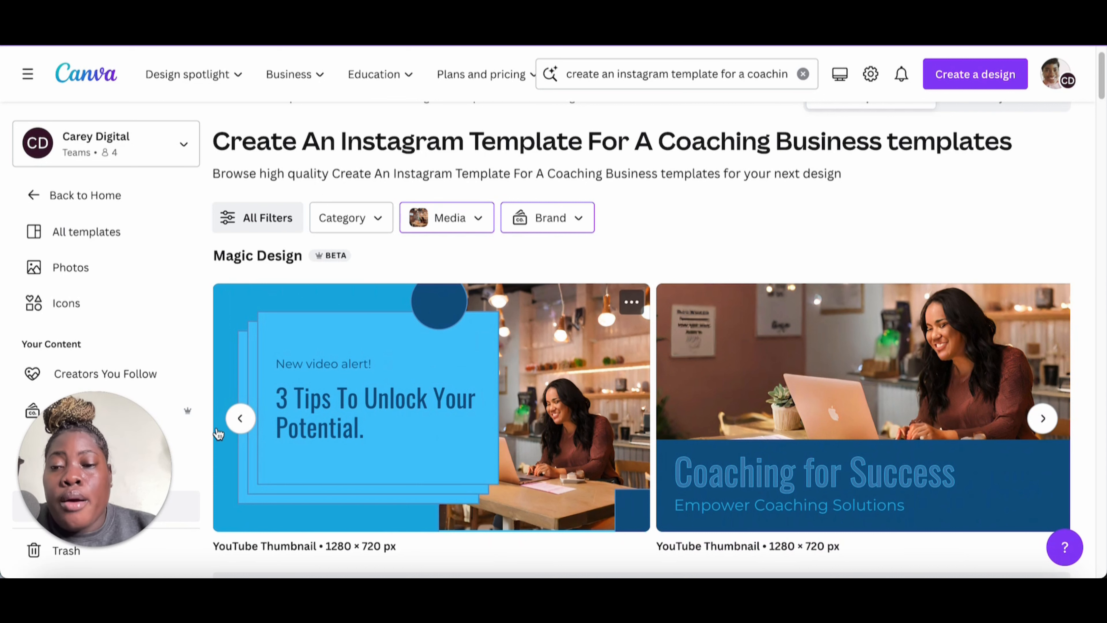
left_click(239, 419)
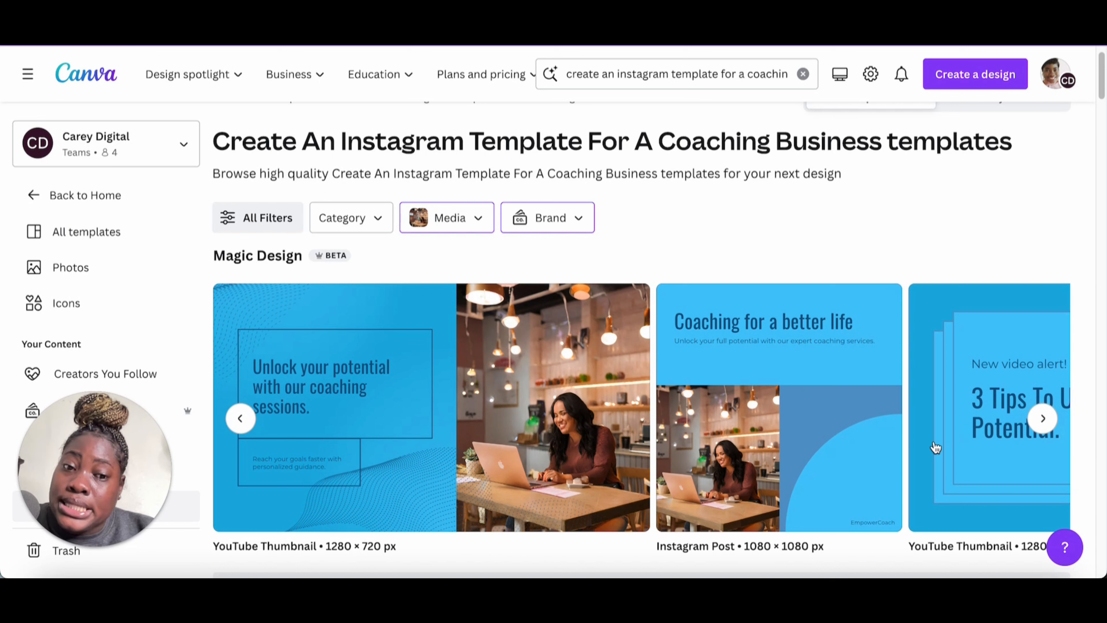
left_click(1042, 417)
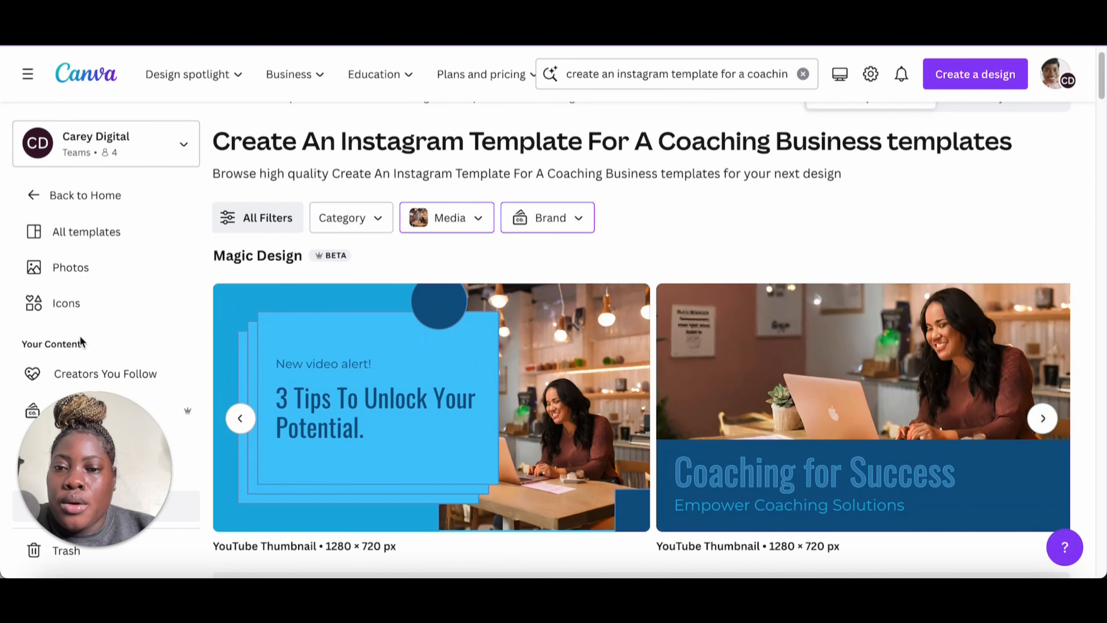
left_click(240, 417)
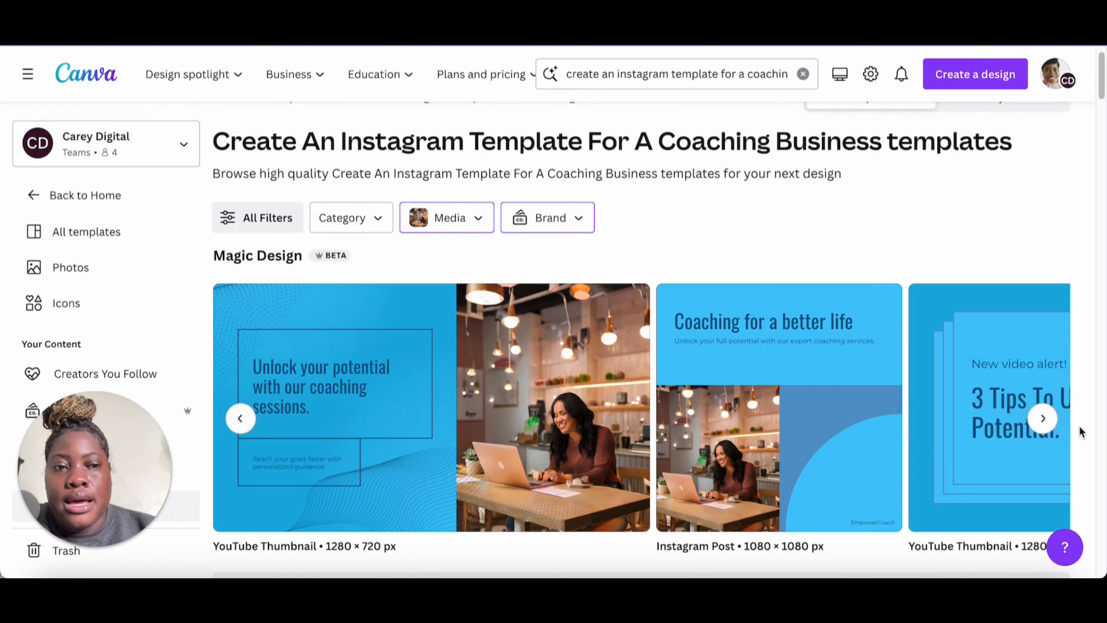
left_click(1043, 418)
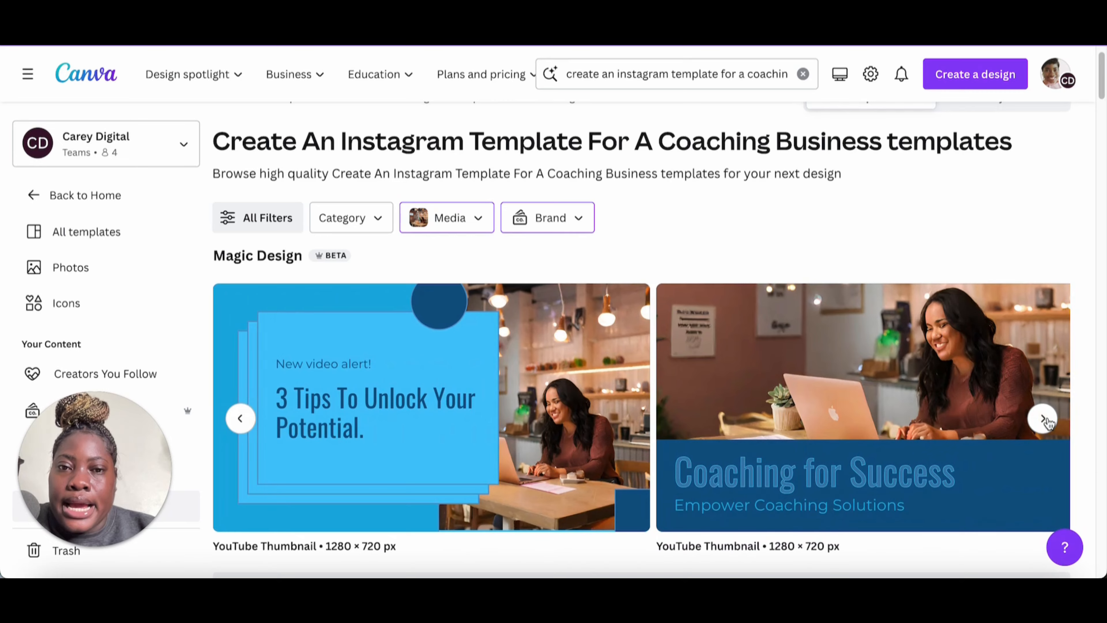
left_click(1043, 419)
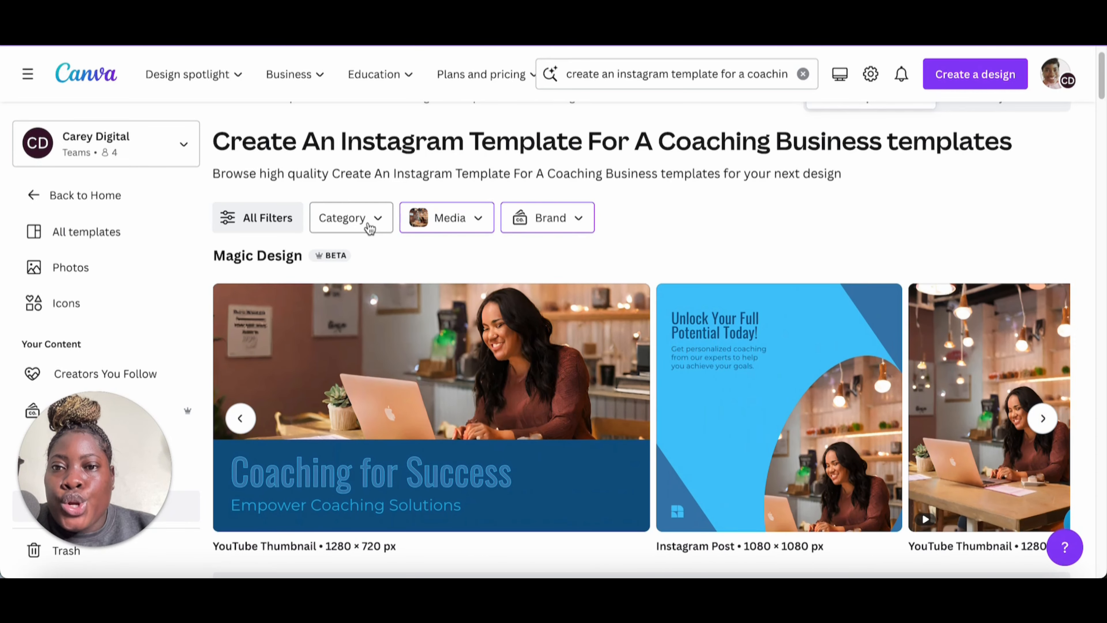
- Clear the media filter and apply the light blue and white brand kit with the TT Commons Pro font to the Magic Design results
left_click(453, 220)
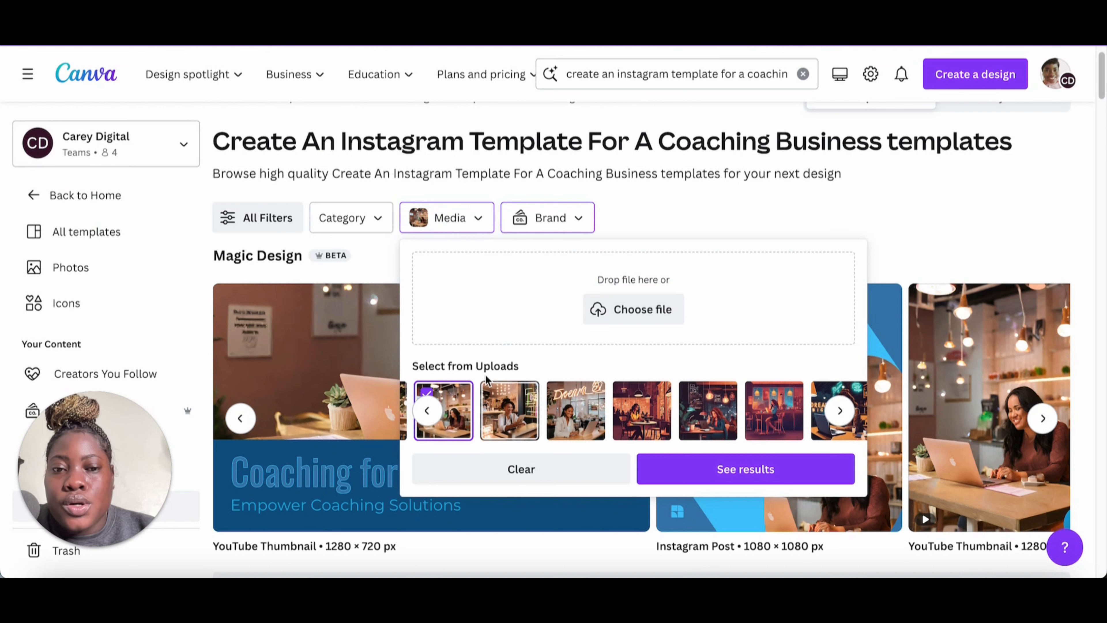
left_click(525, 468)
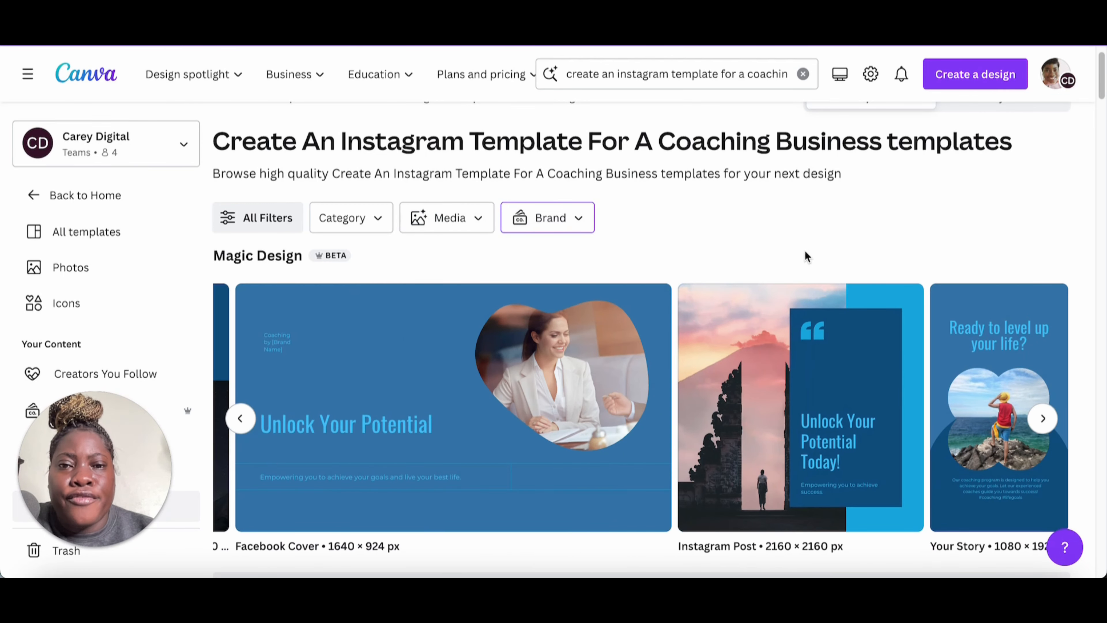
left_click(539, 234)
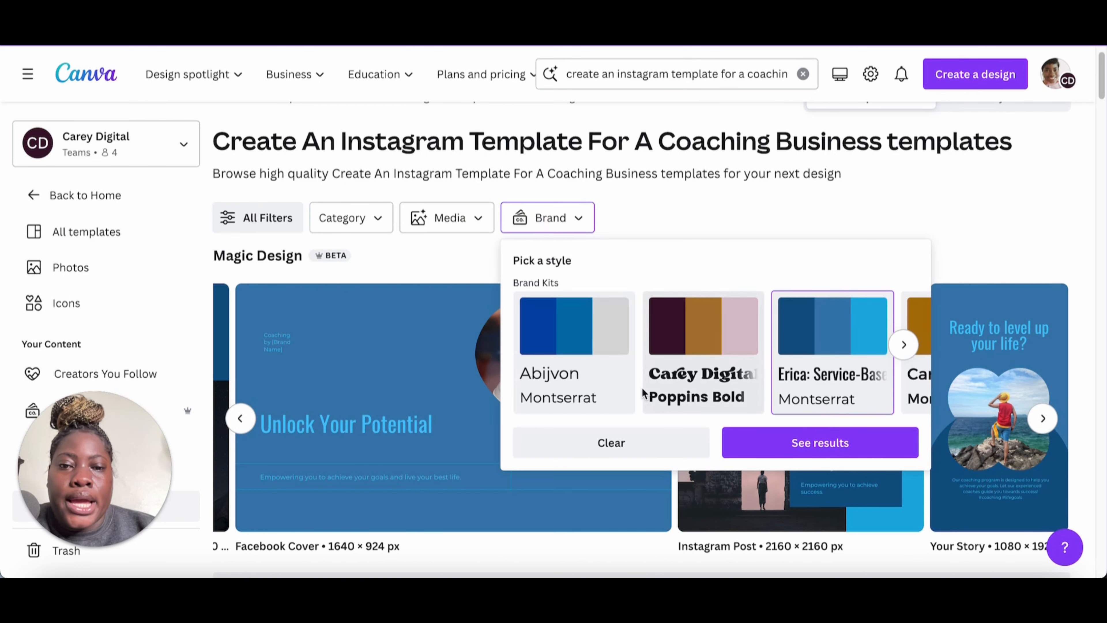
left_click(904, 345)
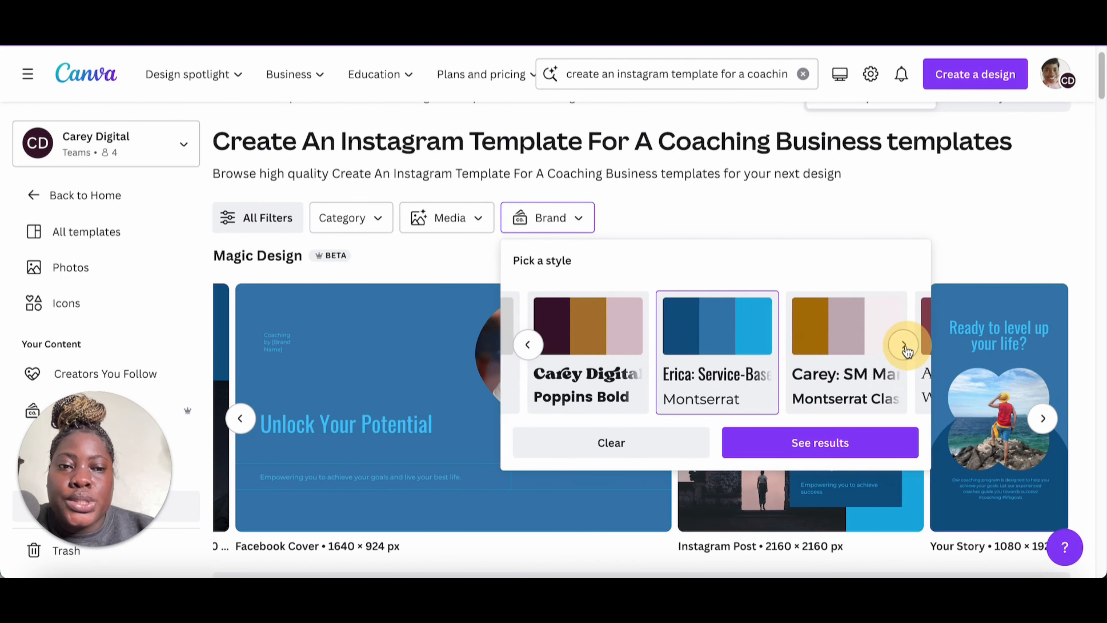
left_click(903, 345)
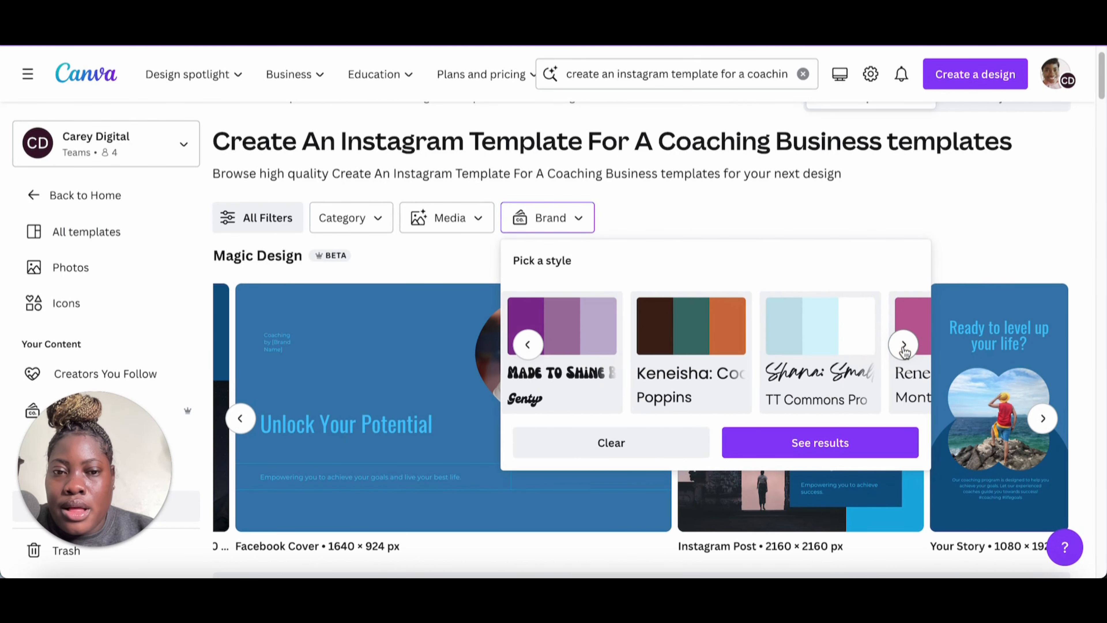
left_click(850, 339)
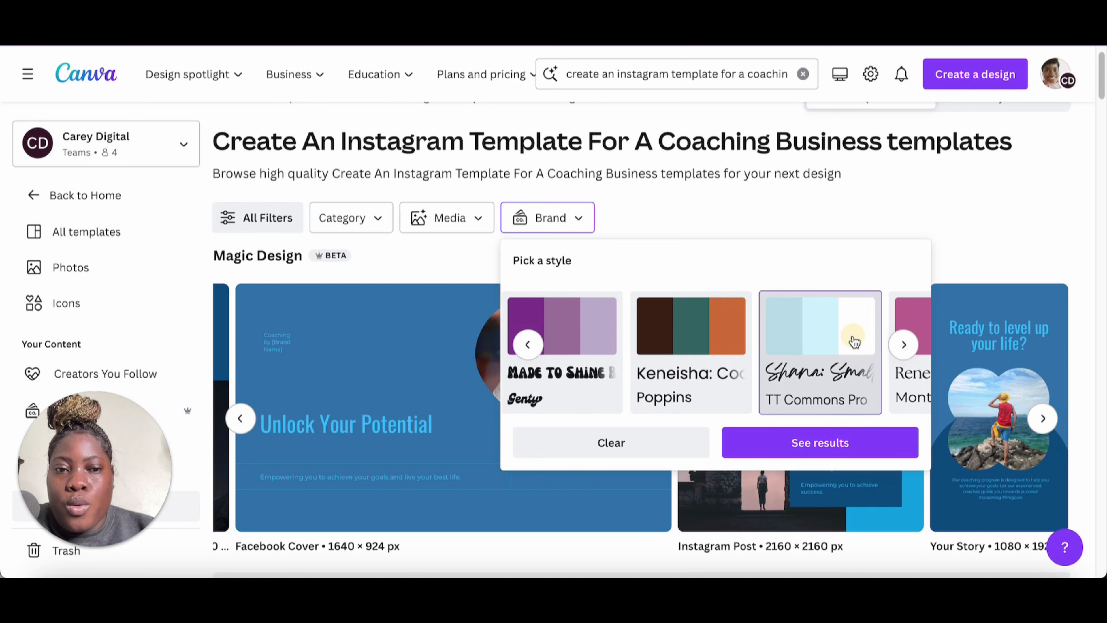
left_click(803, 444)
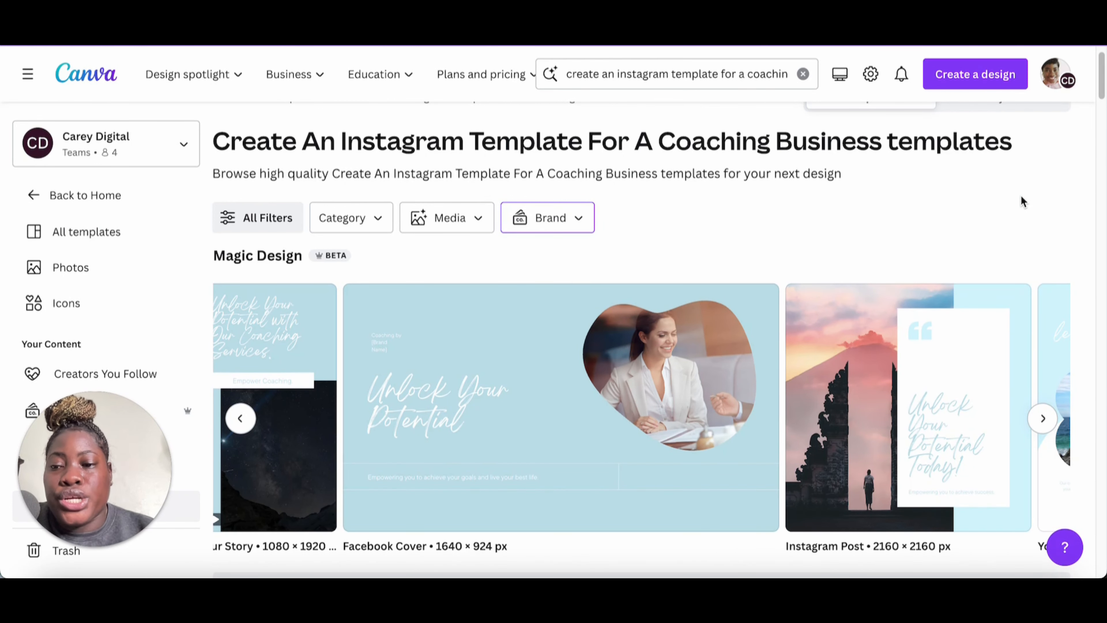
left_click(1043, 418)
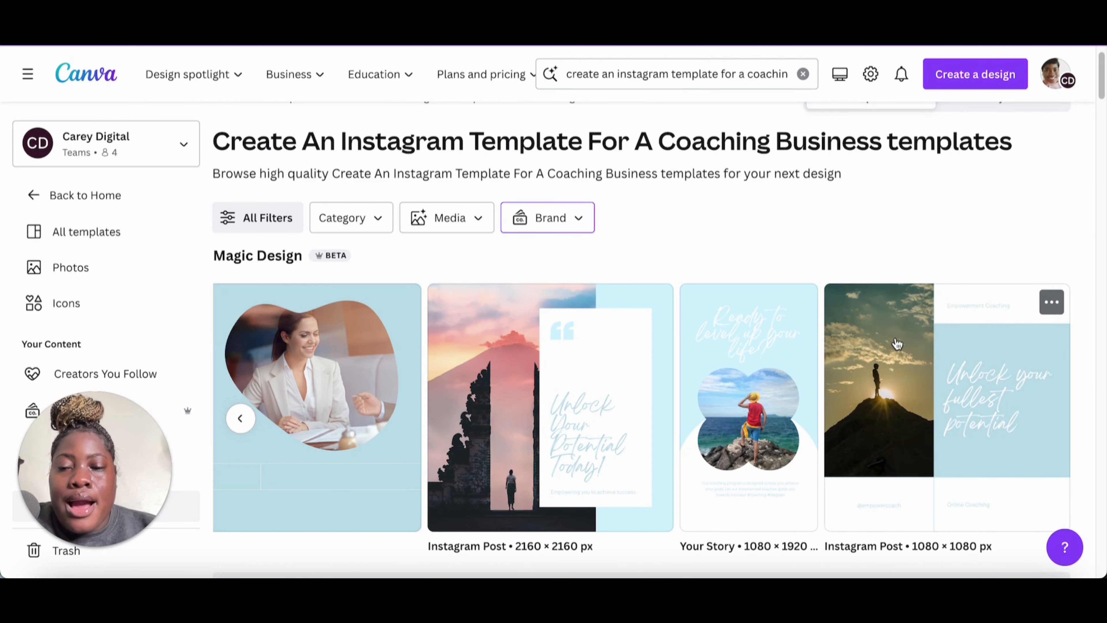
- Review the other available brand kits and the regular templates below the Magic Design results
left_click(527, 218)
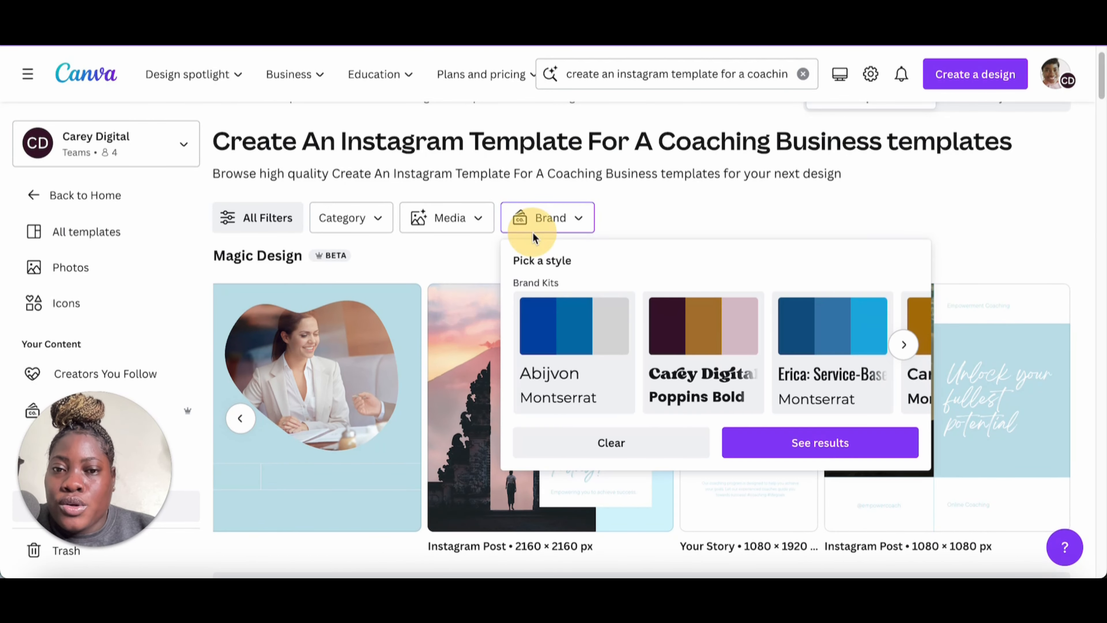
left_click(903, 346)
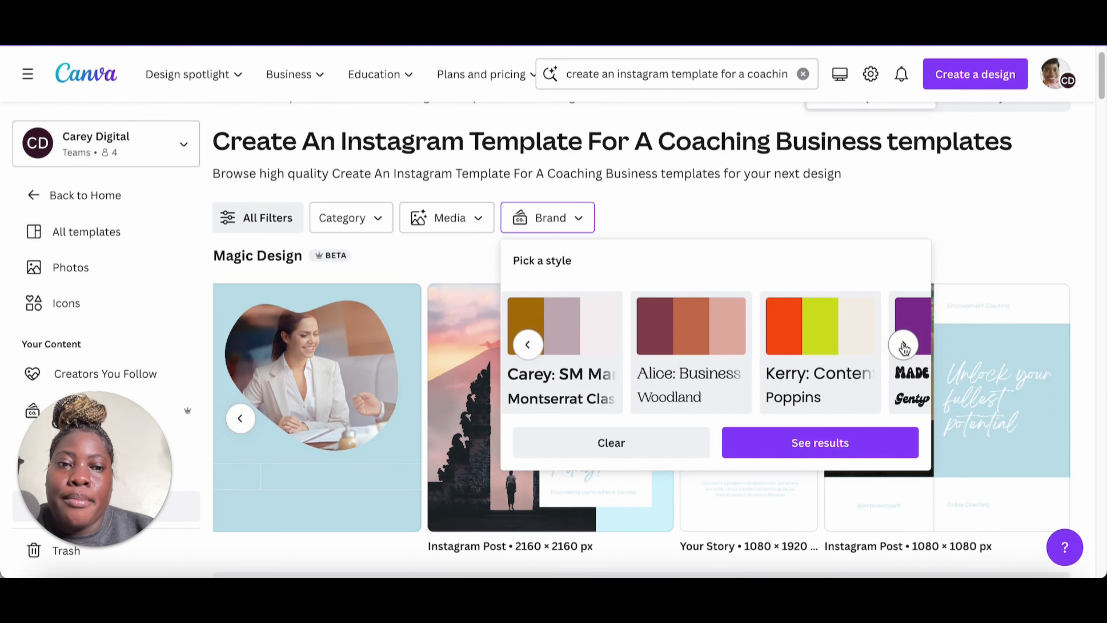
left_click(903, 347)
left_click(902, 347)
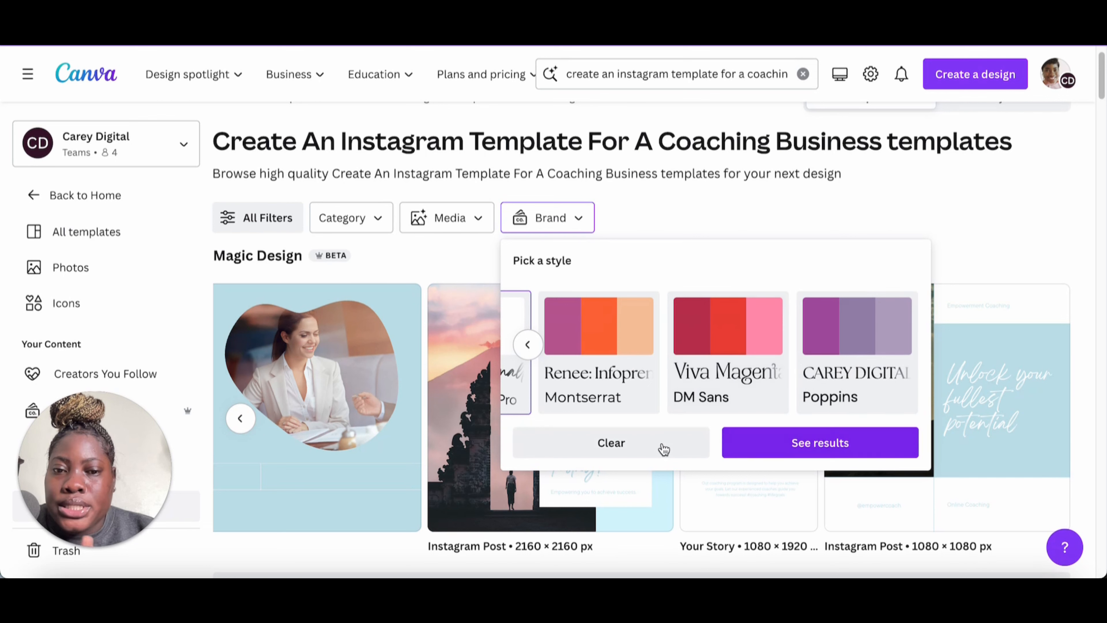
left_click(527, 344)
left_click(1064, 235)
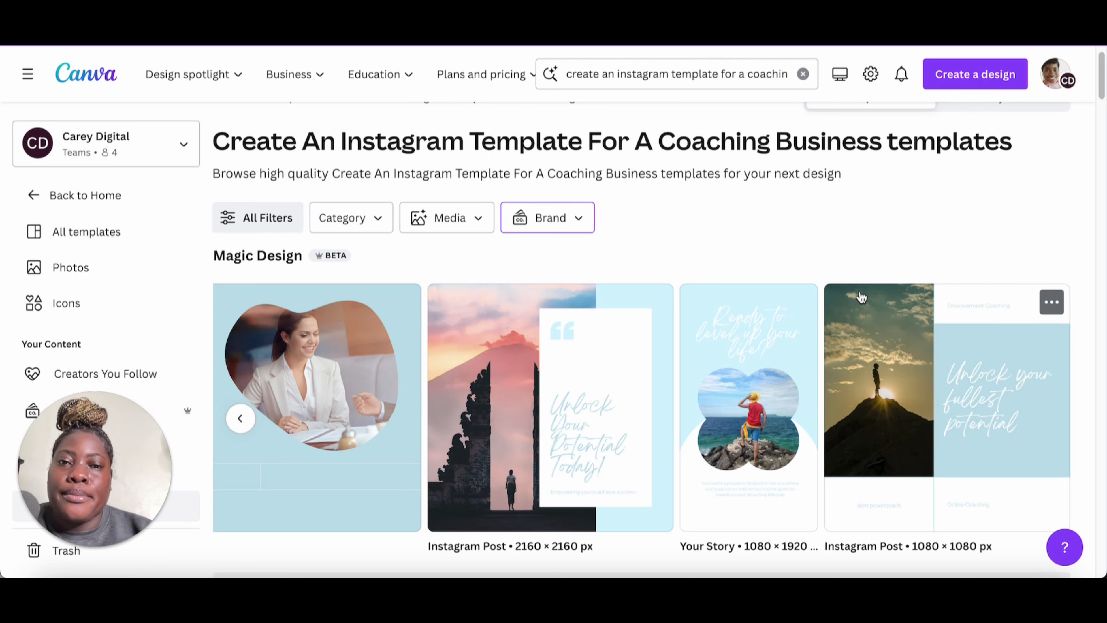
scroll(841, 299, "down", 5)
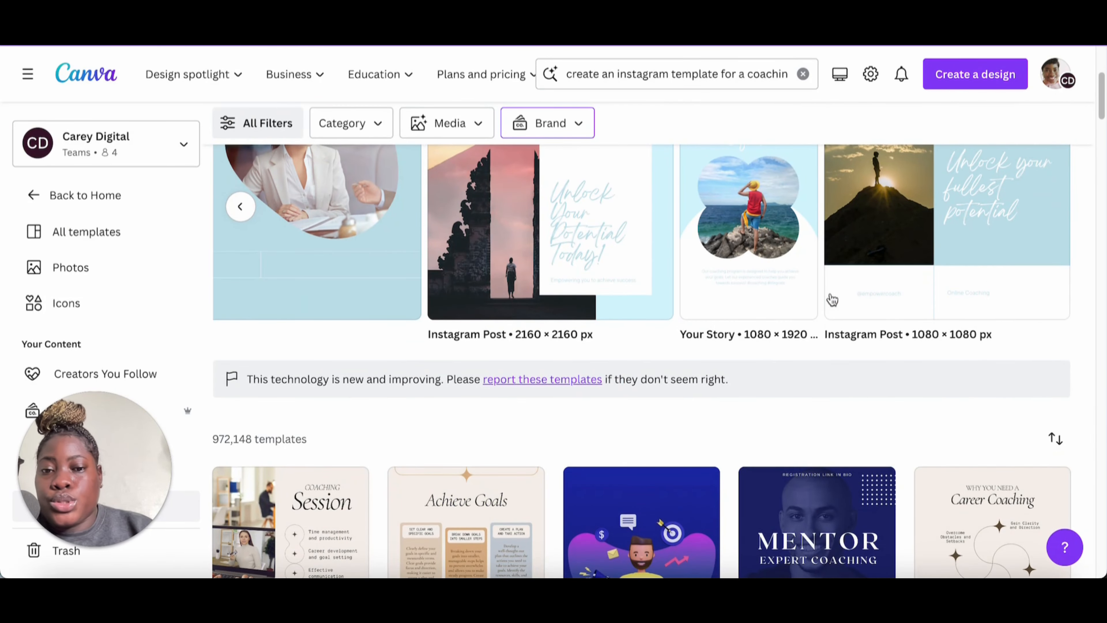
- Browse the regular coaching templates further down the results page, comparing their formats and styles with the Magic Design results
scroll(832, 300, "down", 15)
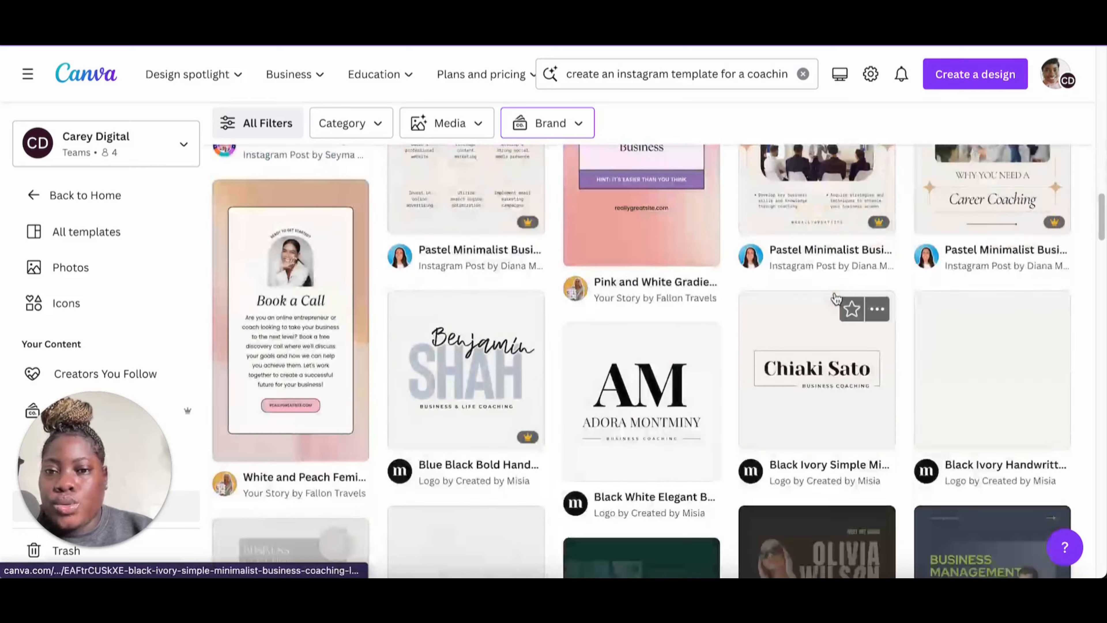
scroll(834, 299, "down", 15)
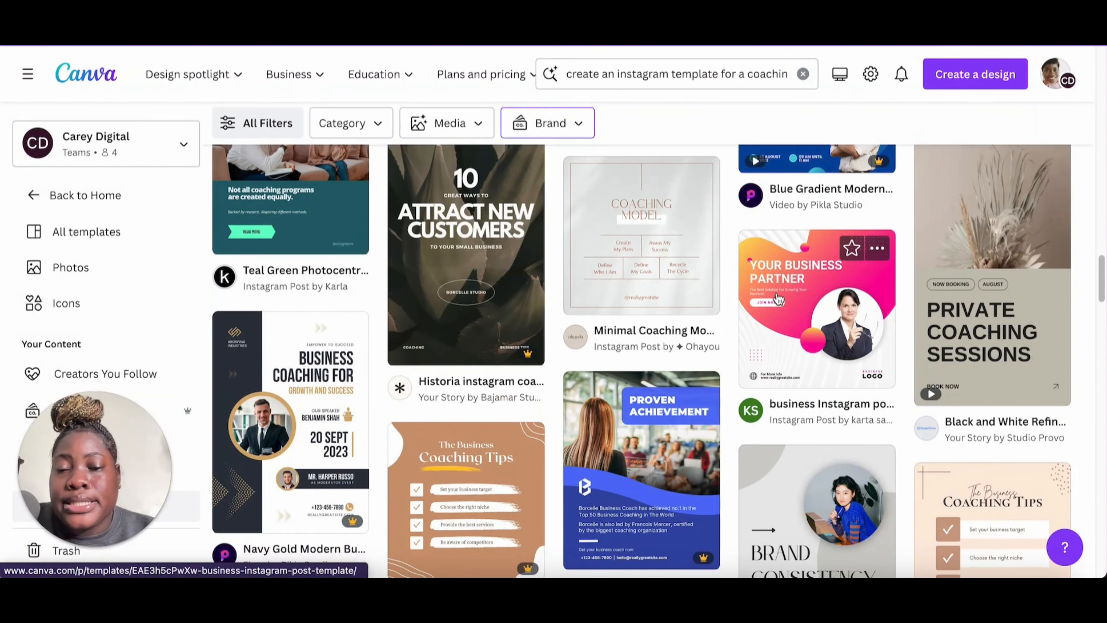
scroll(778, 299, "down", 3)
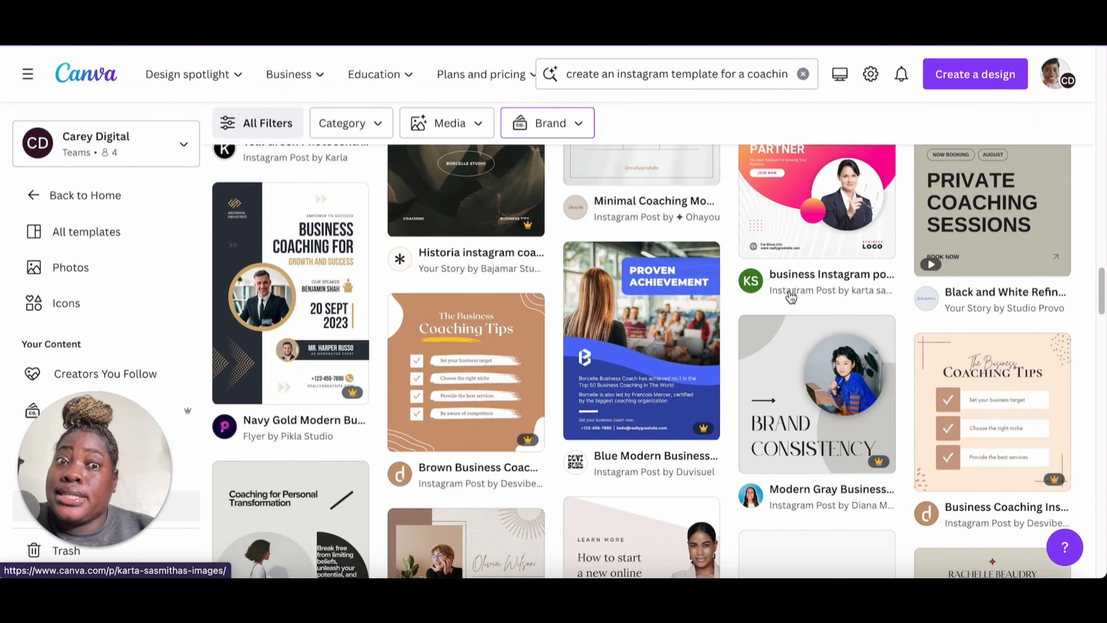
scroll(789, 300, "down", 5)
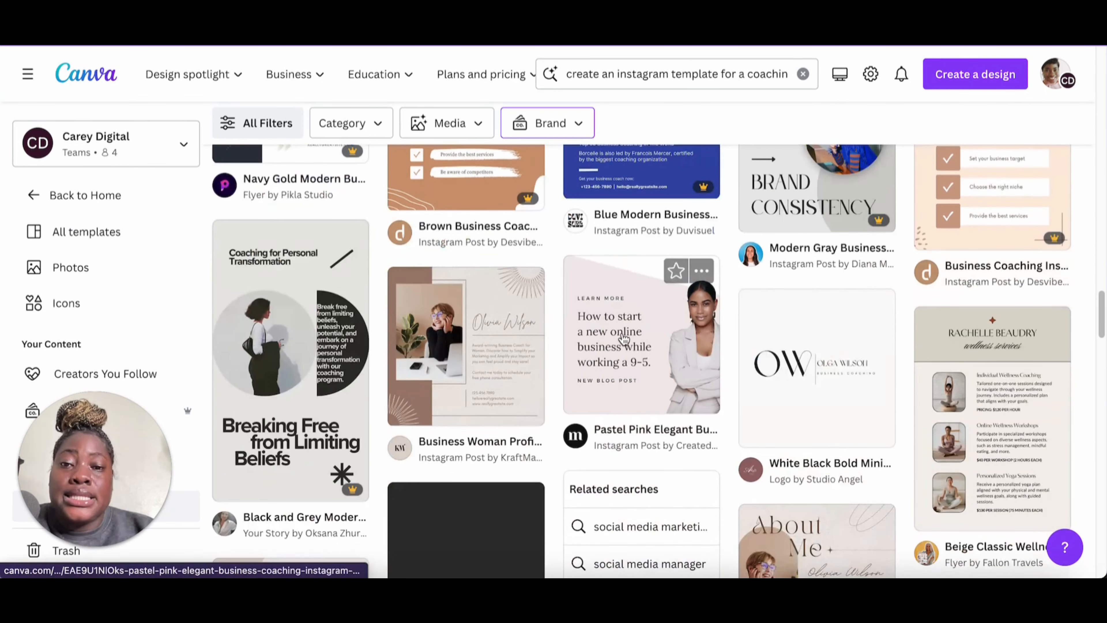
scroll(659, 366, "down", 6)
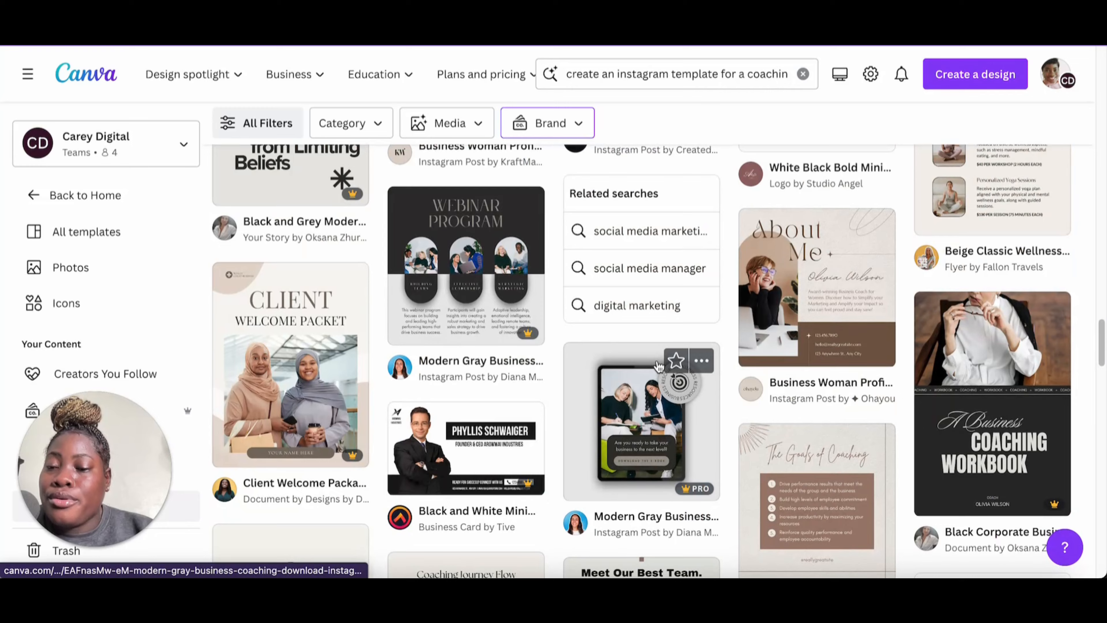
scroll(659, 365, "down", 6)
scroll(652, 345, "up", 20)
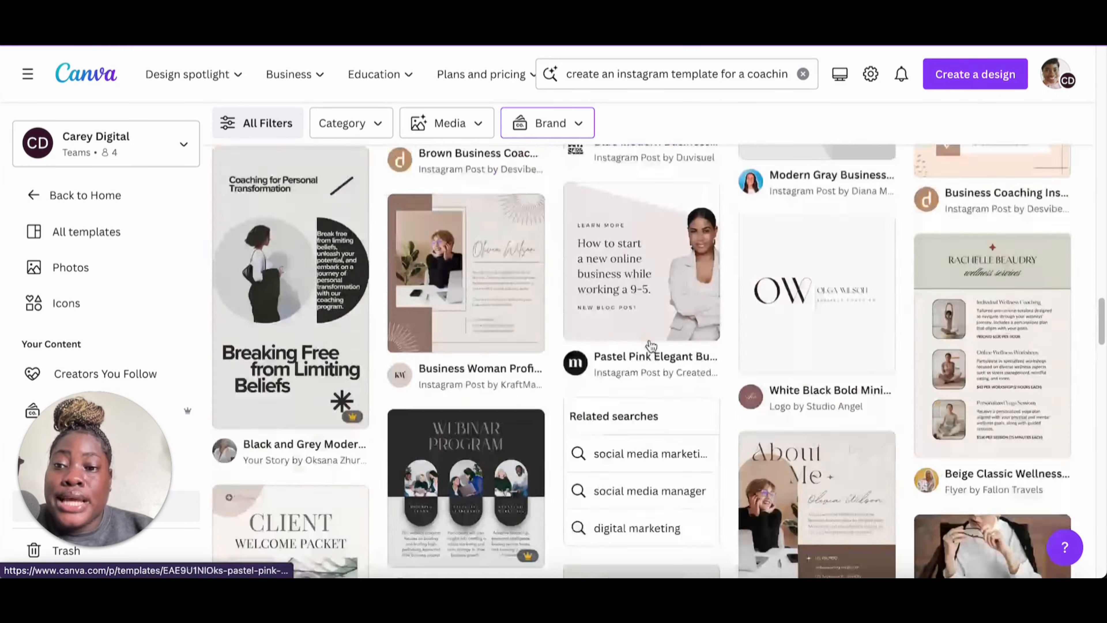
scroll(652, 346, "up", 20)
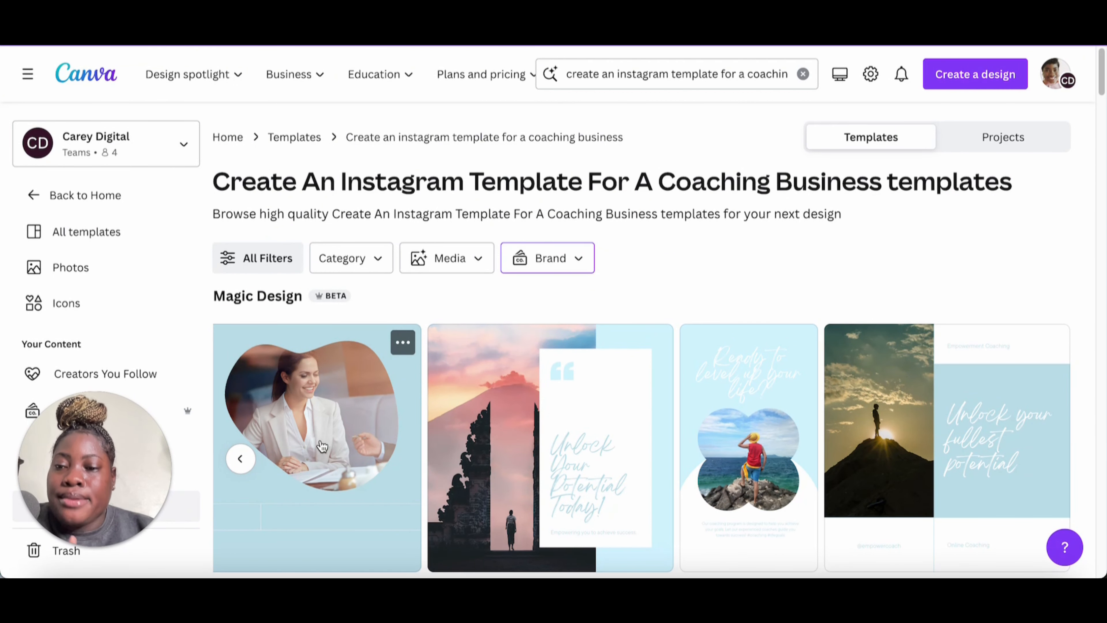
- Go through the branded Magic Design results and open the 2160 × 2160 px "Unlock Your Potential Today!" Instagram Post for customising
left_click(240, 458)
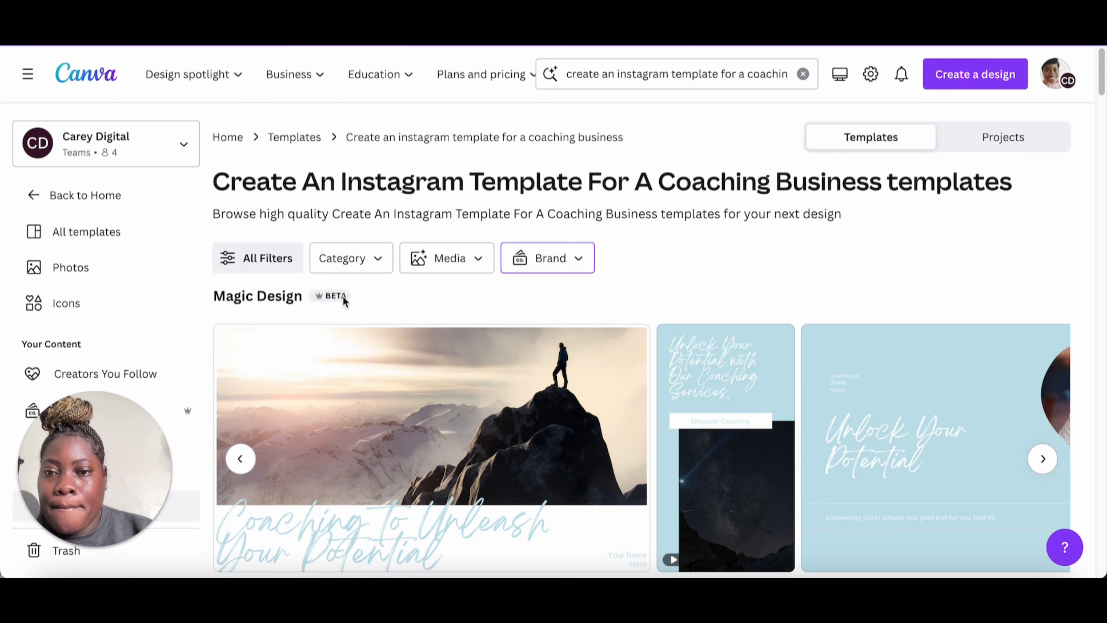
scroll(392, 286, "down", 2)
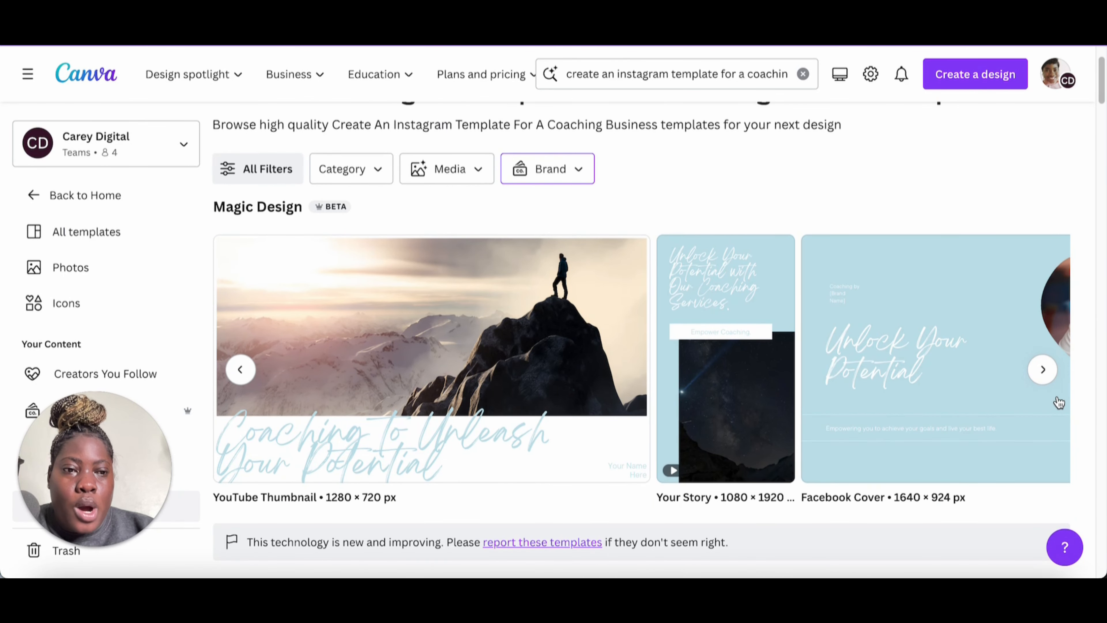
left_click(1041, 372)
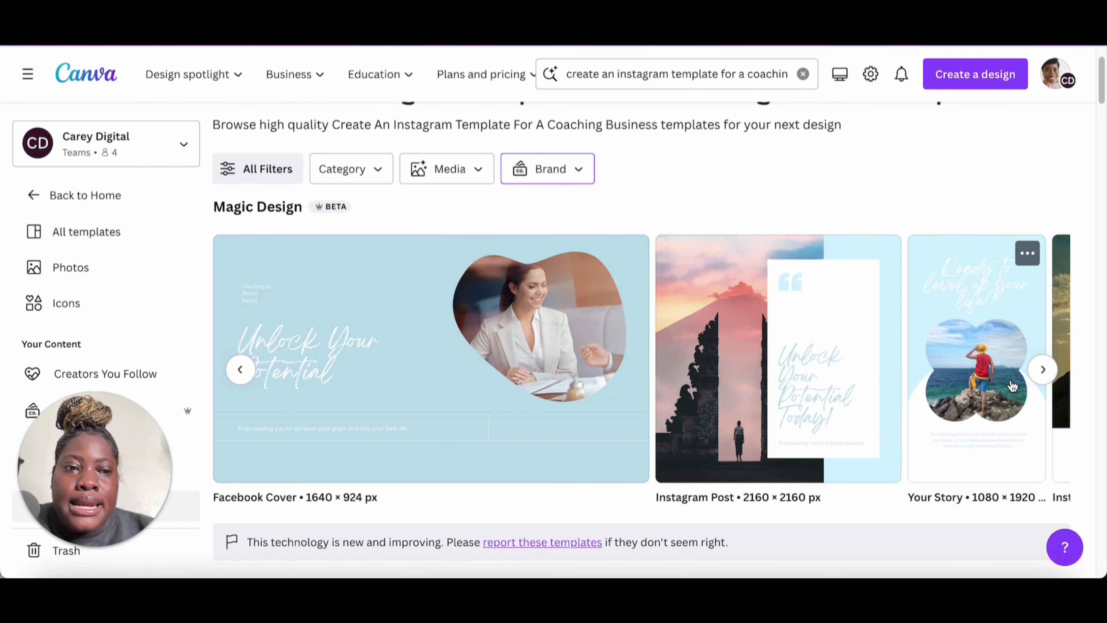
left_click(1043, 369)
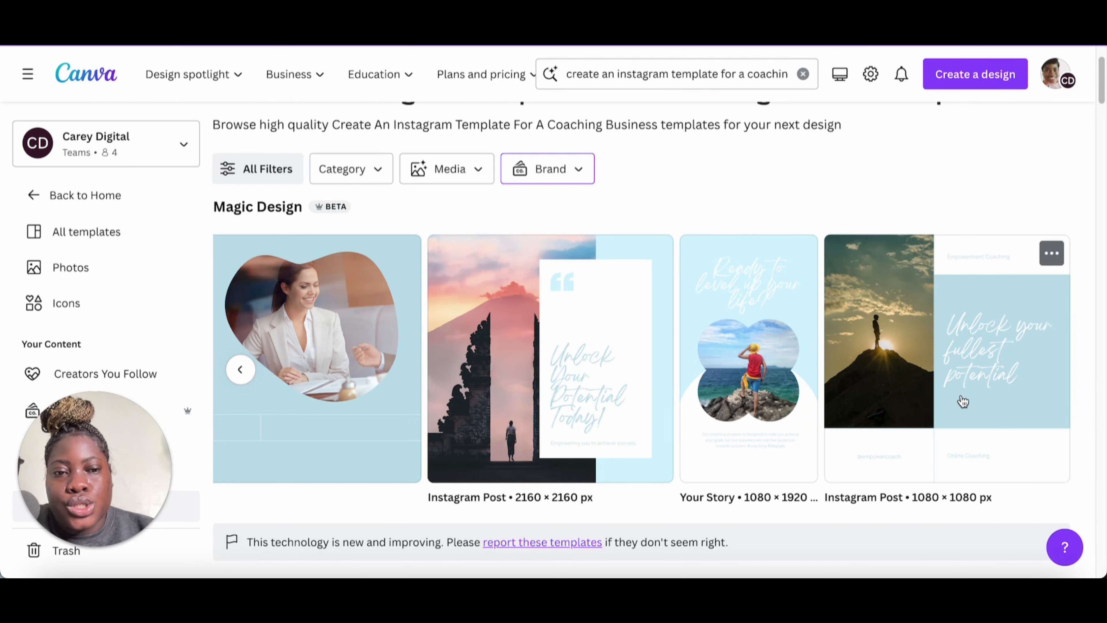
left_click(552, 339)
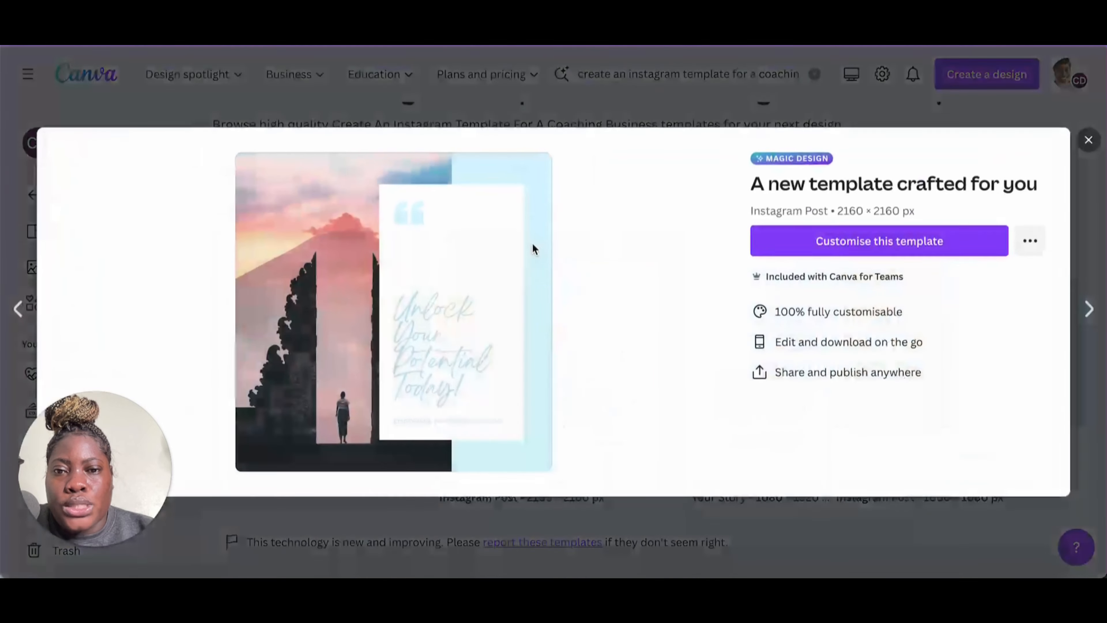
left_click(860, 247)
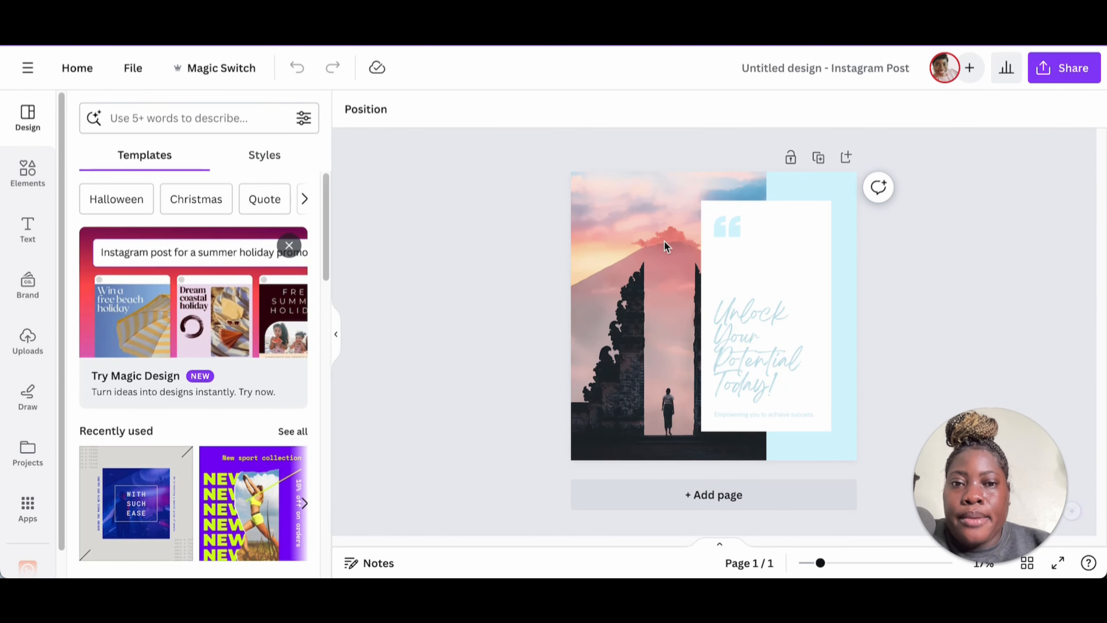
- Switch the editor's brand kit to the Small Biz Starter kit with the white, blue, dark grey and pink palette
left_click(817, 193)
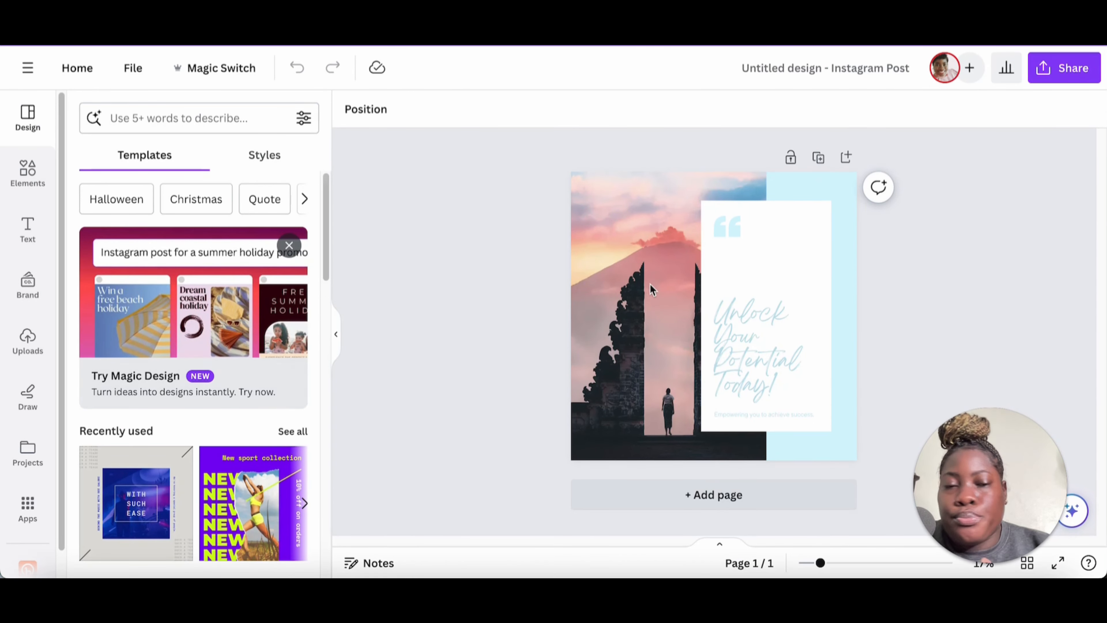
left_click(811, 180)
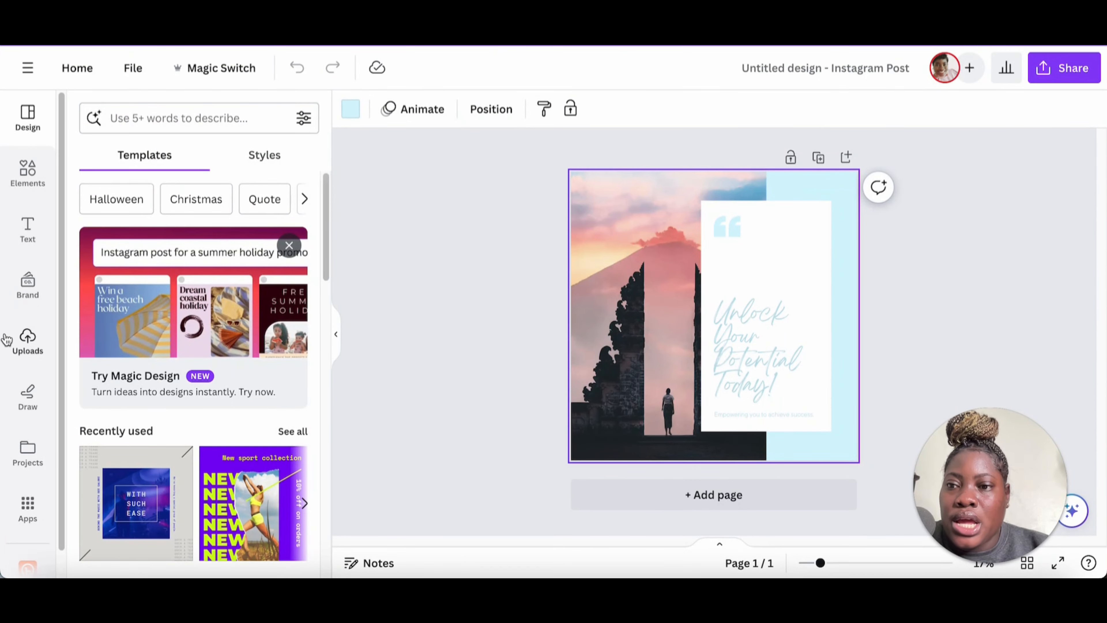
left_click(27, 286)
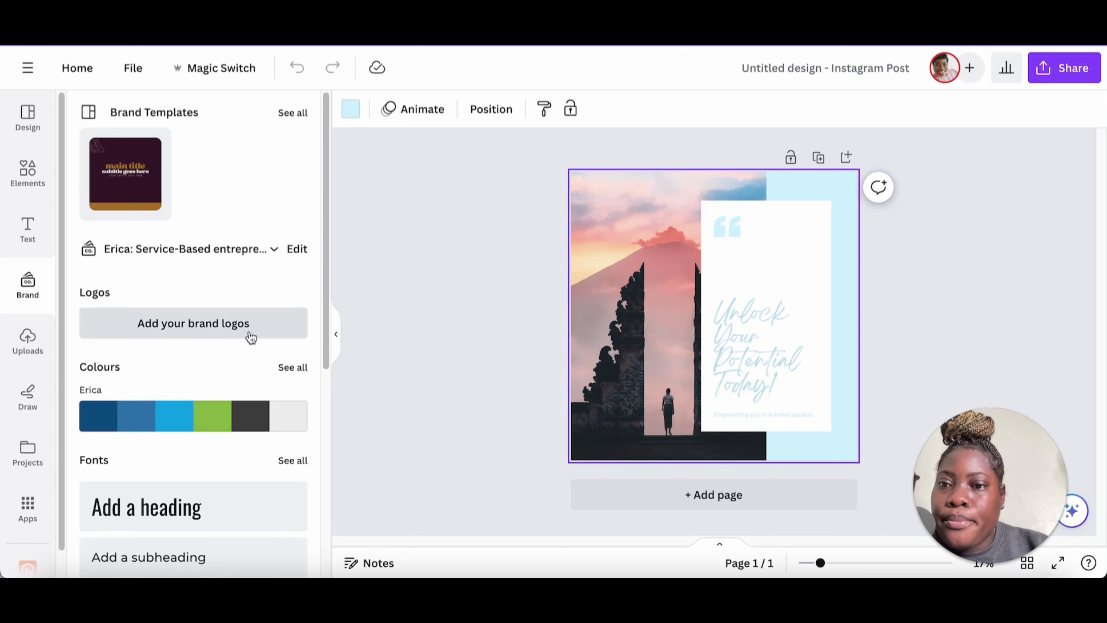
left_click(288, 368)
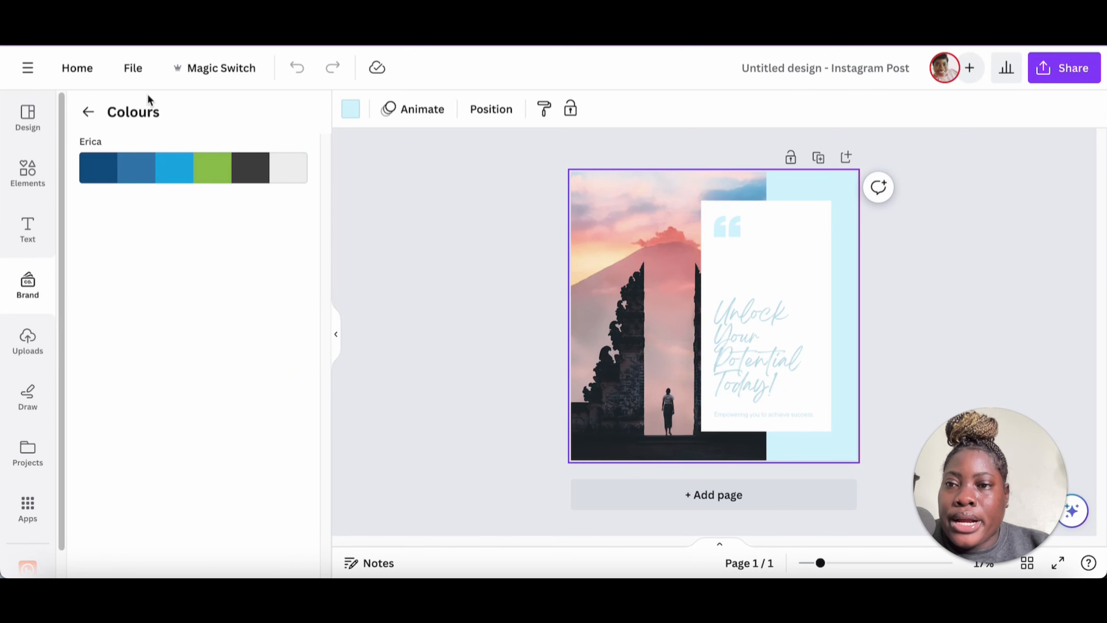
left_click(86, 114)
scroll(205, 279, "down", 1)
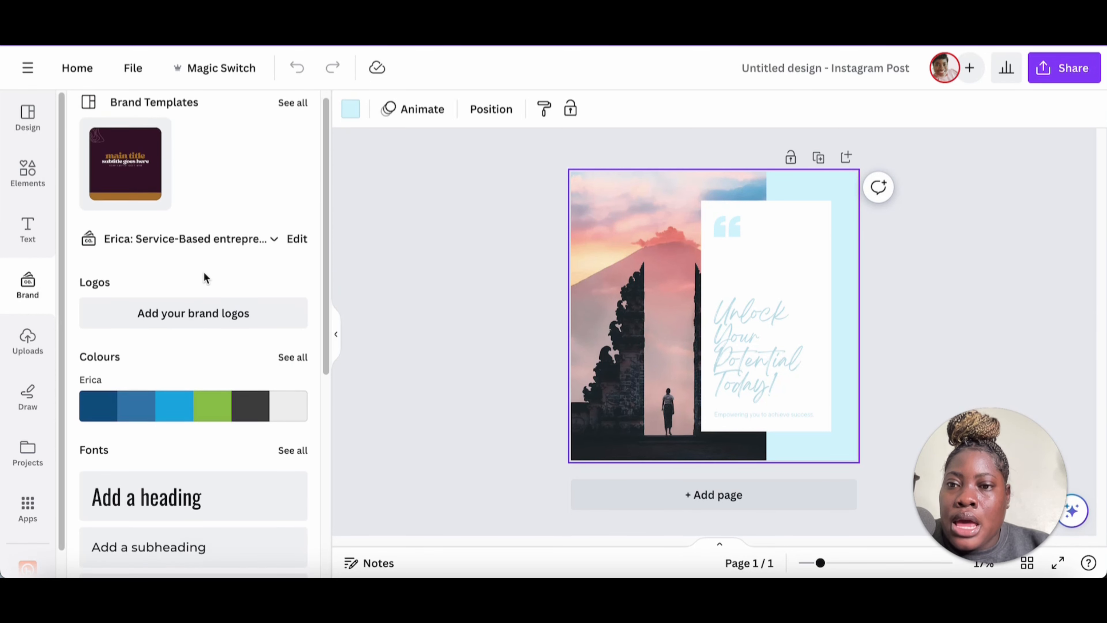
left_click(260, 227)
scroll(608, 358, "down", 5)
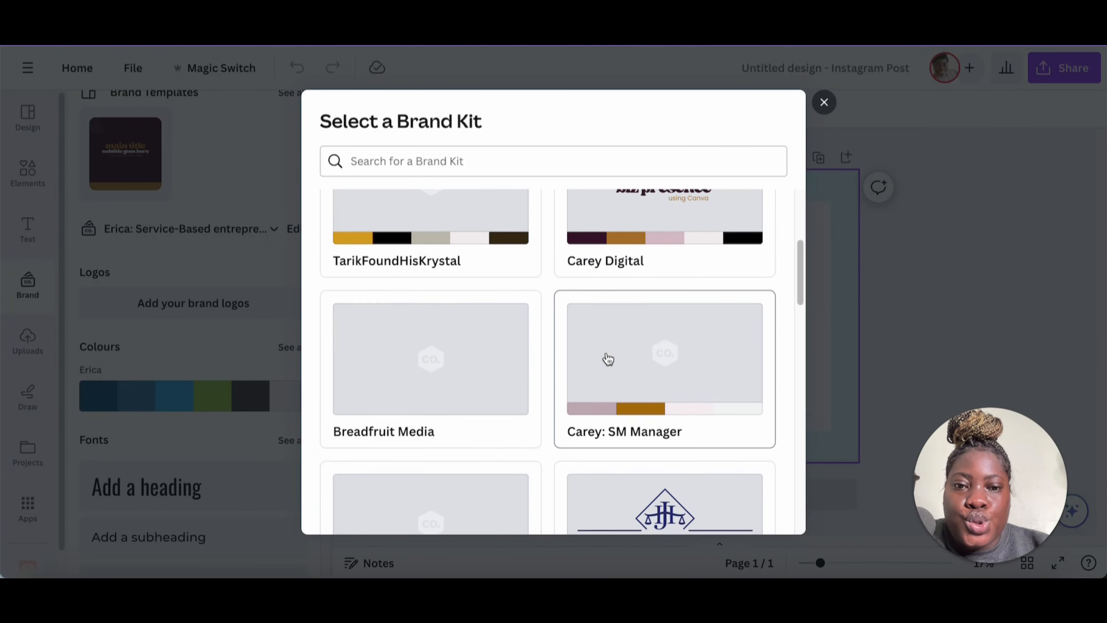
scroll(607, 358, "down", 3)
scroll(608, 358, "up", 3)
left_click(605, 349)
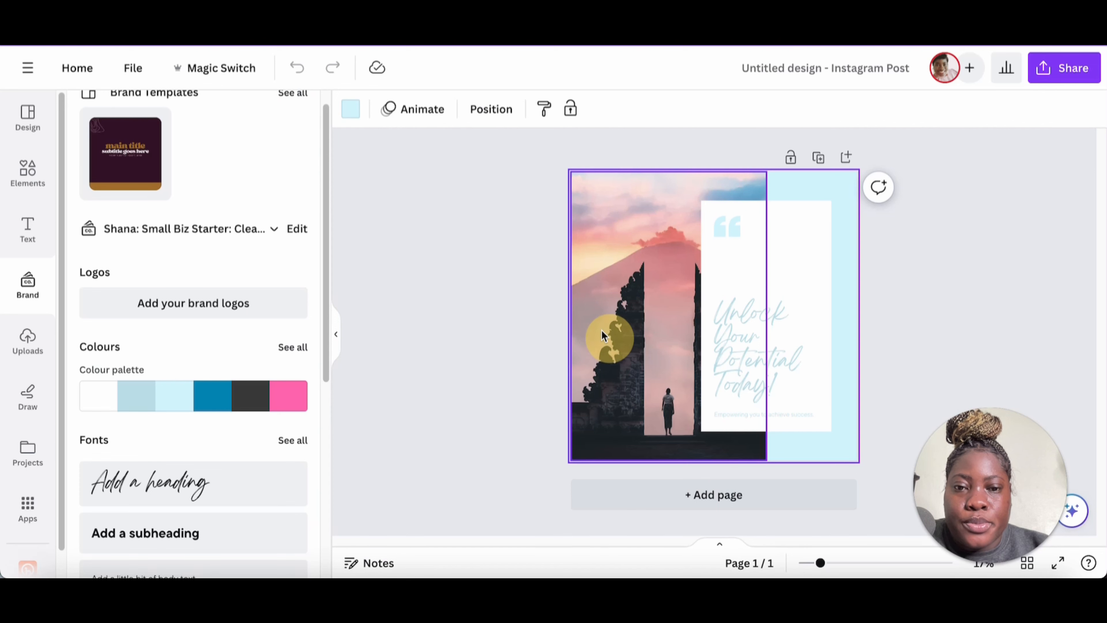
- Shuffle the brand palette across the post until it has a blue background, white card and dark text
left_click(196, 395)
left_click(195, 395)
left_click(194, 395)
left_click(194, 396)
left_click(195, 395)
left_click(195, 395)
left_click(195, 395)
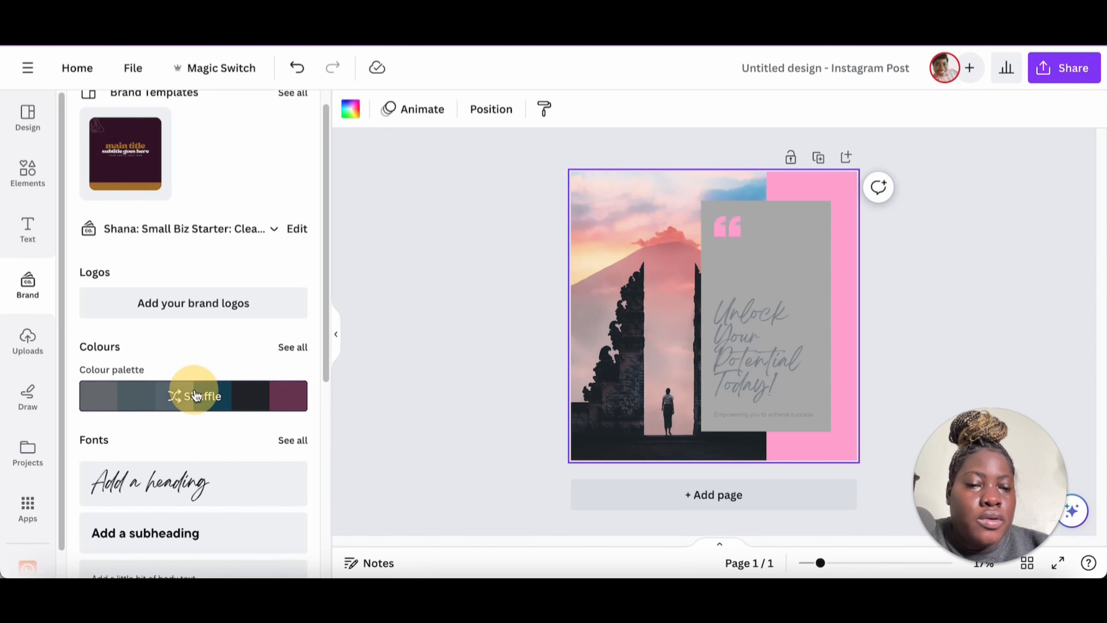
left_click(194, 395)
left_click(196, 395)
left_click(196, 395)
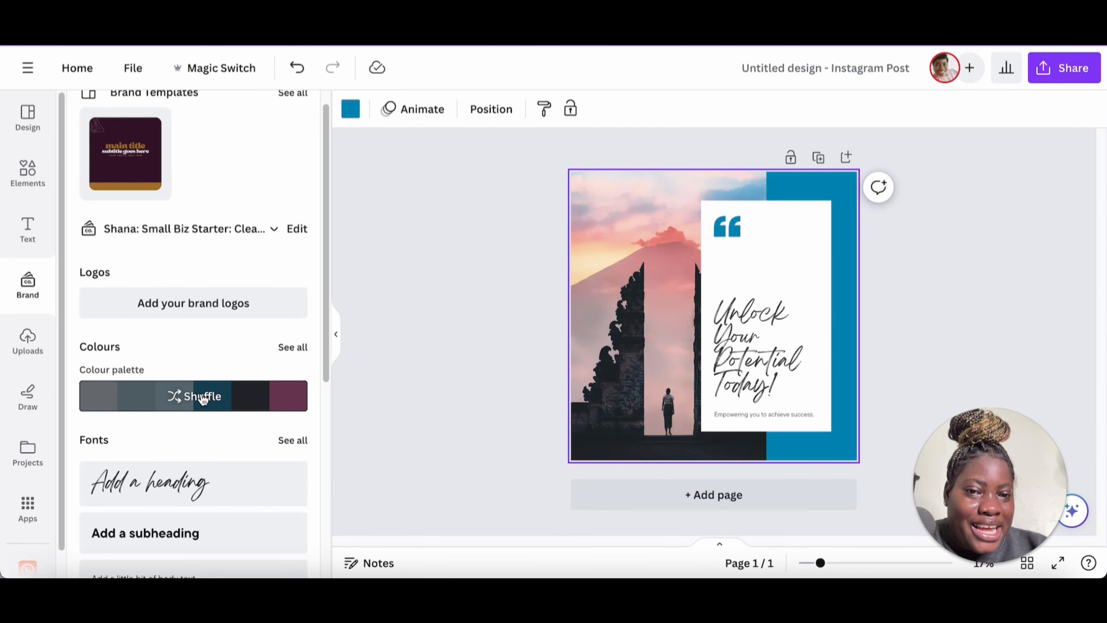
- Delete the sunset gate photo from the Instagram post
left_click(584, 273)
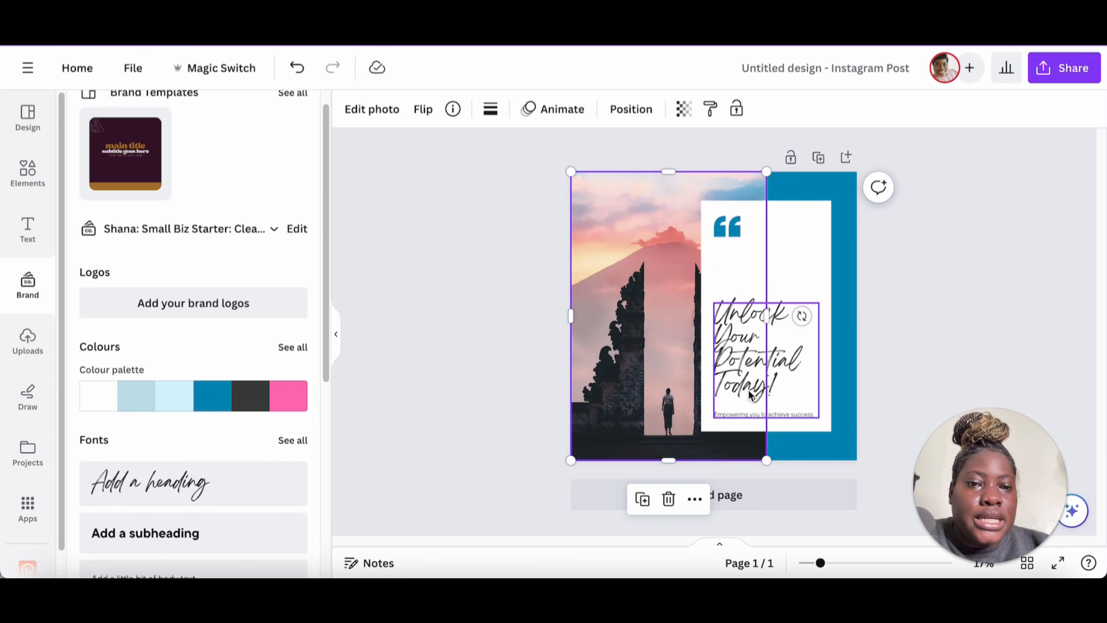
left_click(838, 192)
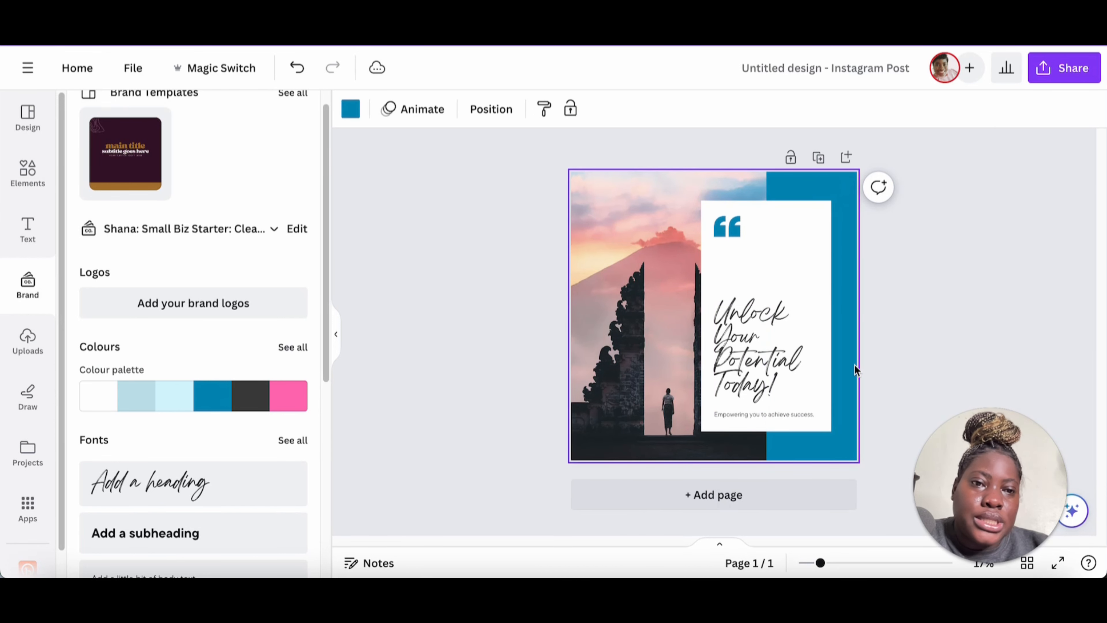
left_click(651, 223)
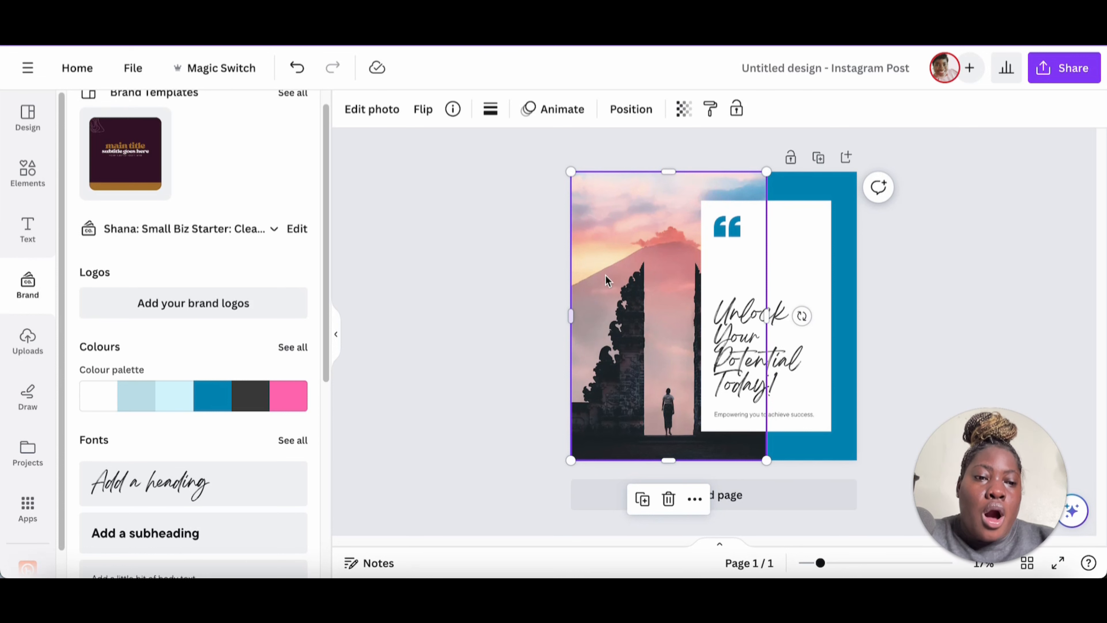
mouse_move(978, 433)
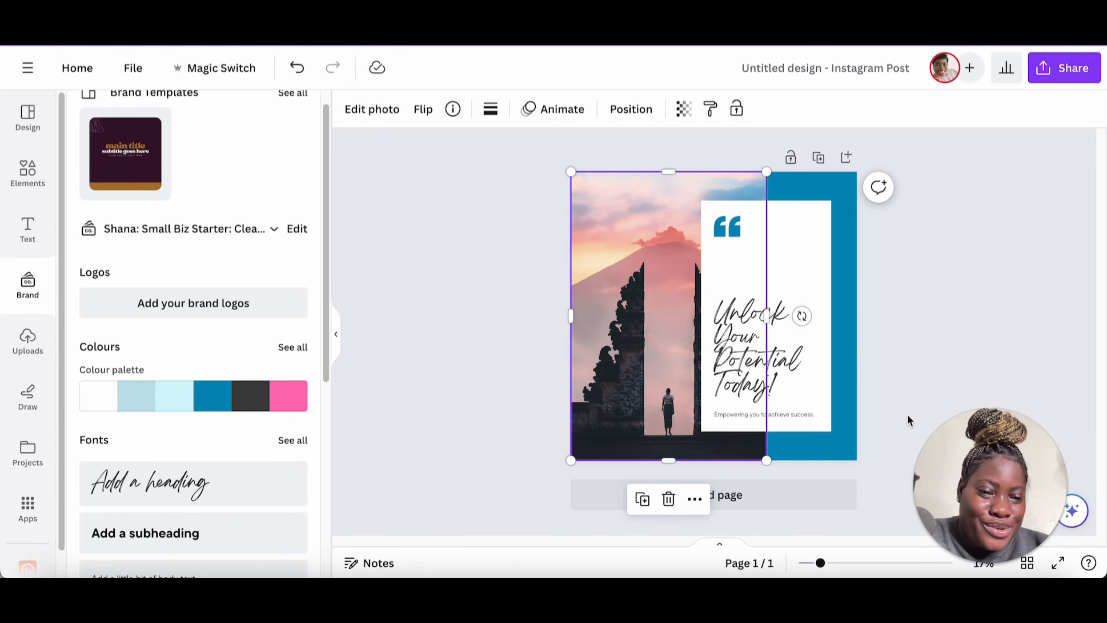
left_click(904, 329)
left_click(628, 278)
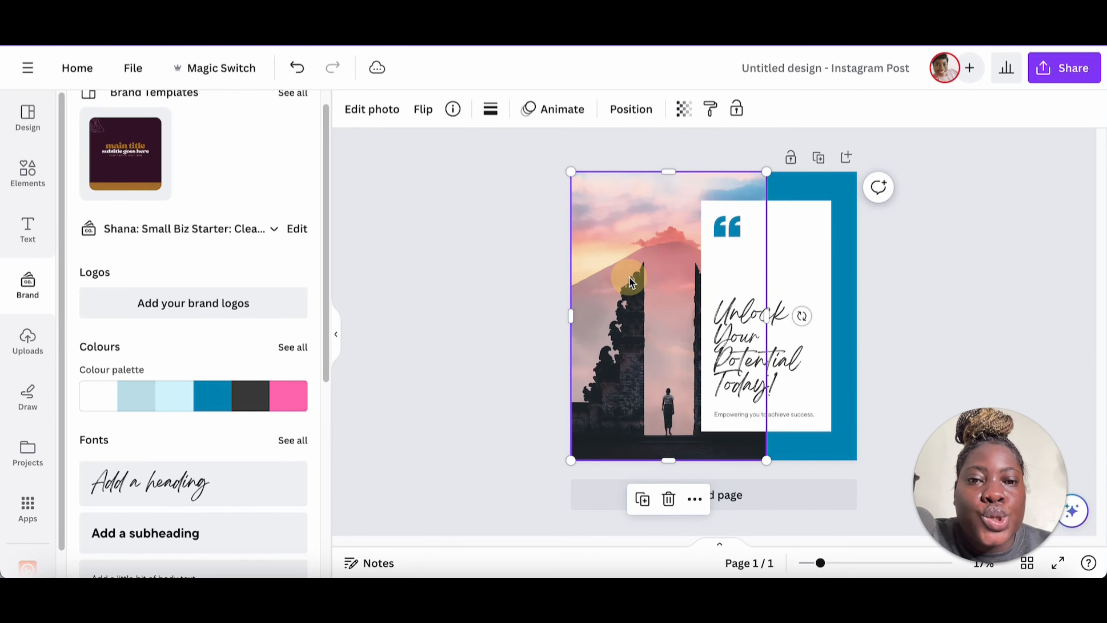
key("Delete")
- Add a single-image grid behind the white card and narrow it to about the left 60% of the page
left_click(27, 171)
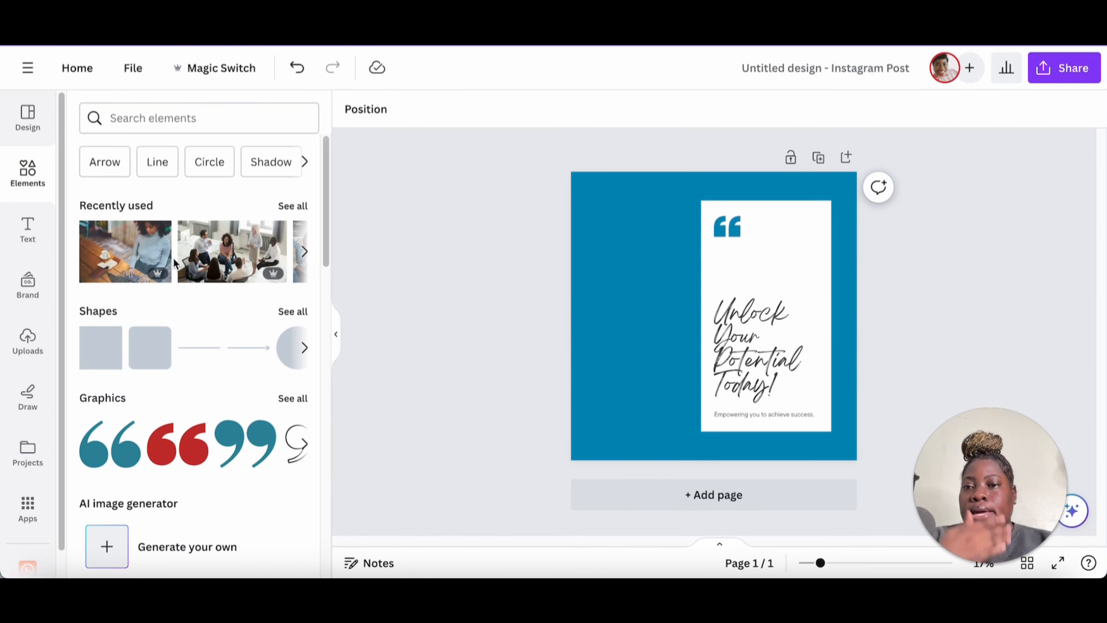
scroll(204, 343, "down", 1)
scroll(203, 343, "down", 15)
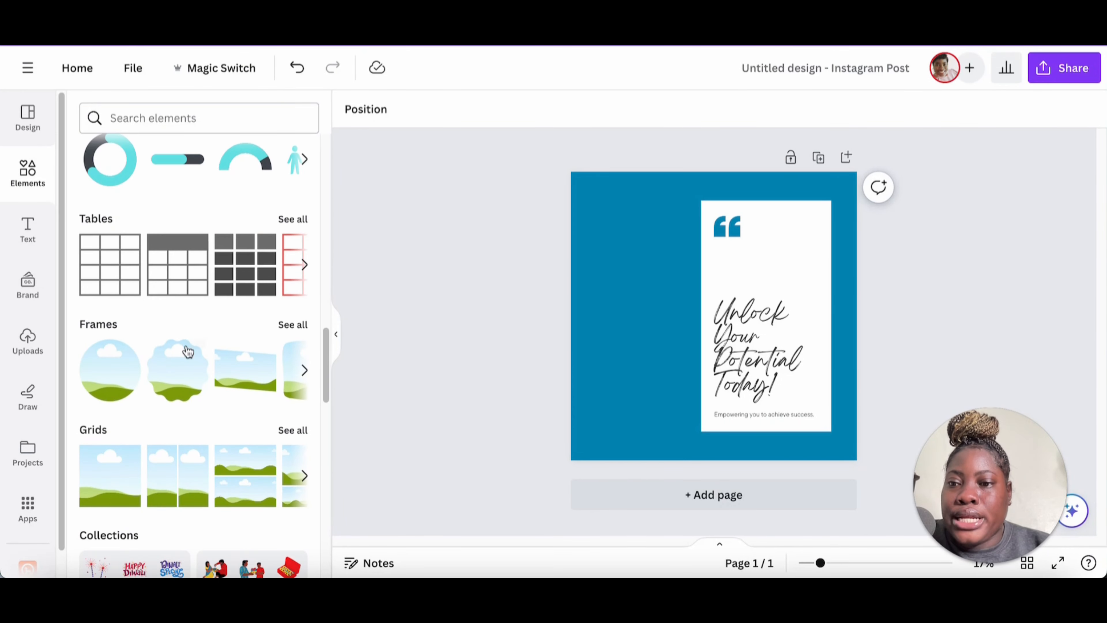
left_click(108, 488)
left_click_drag(854, 314, 740, 316)
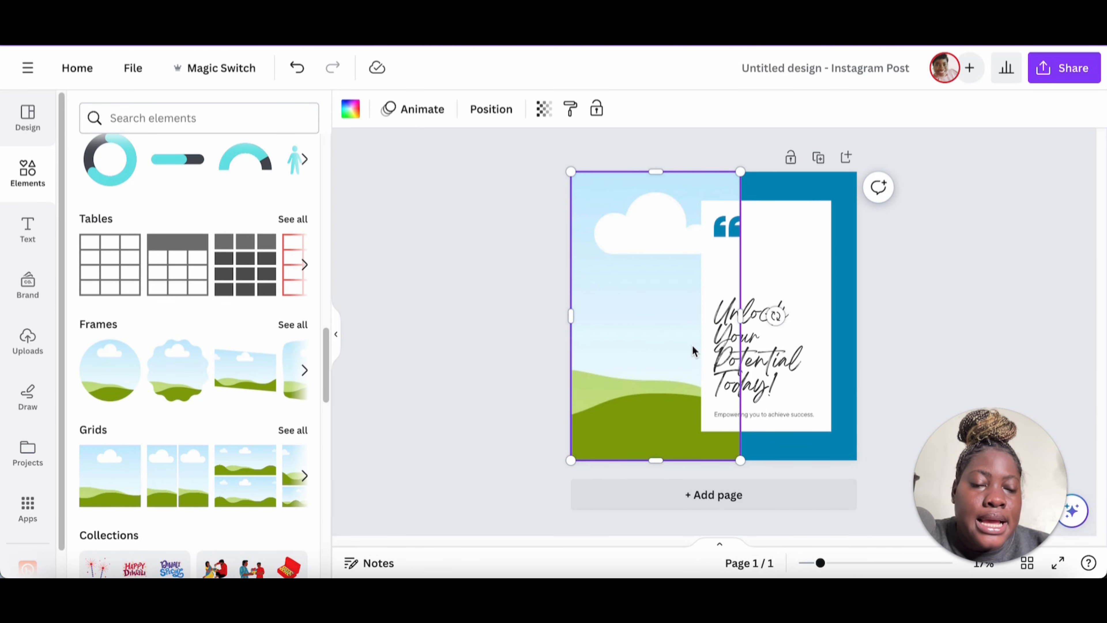
- Move the "Unlock Your Potential Today!" headline up within the white card and set its font to TT Commons Pro
left_click(727, 227)
left_click(732, 229)
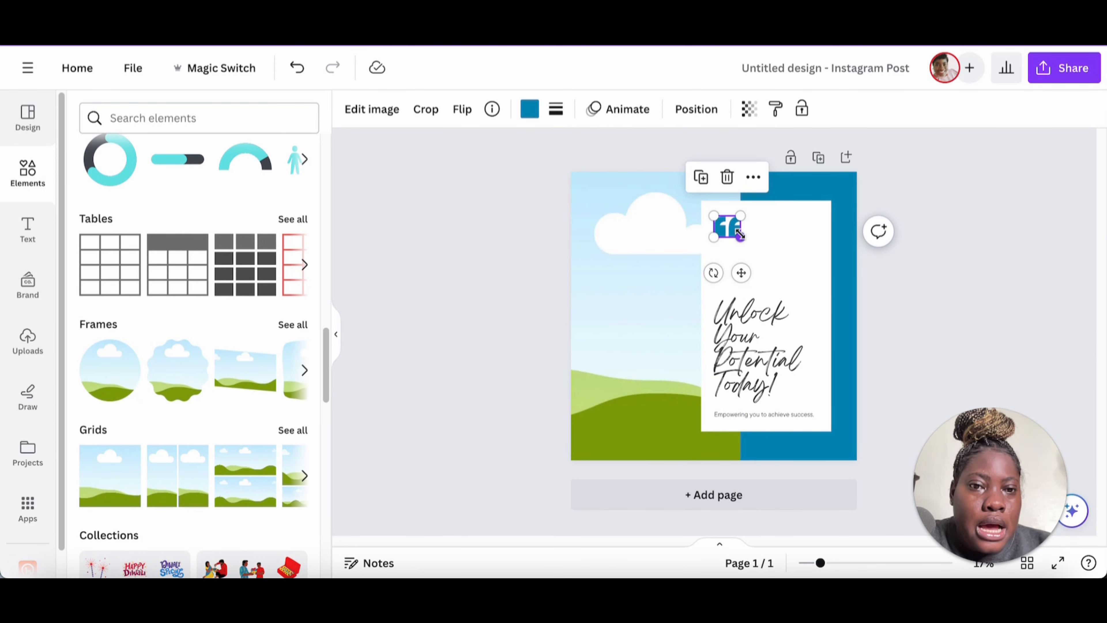
left_click(784, 378)
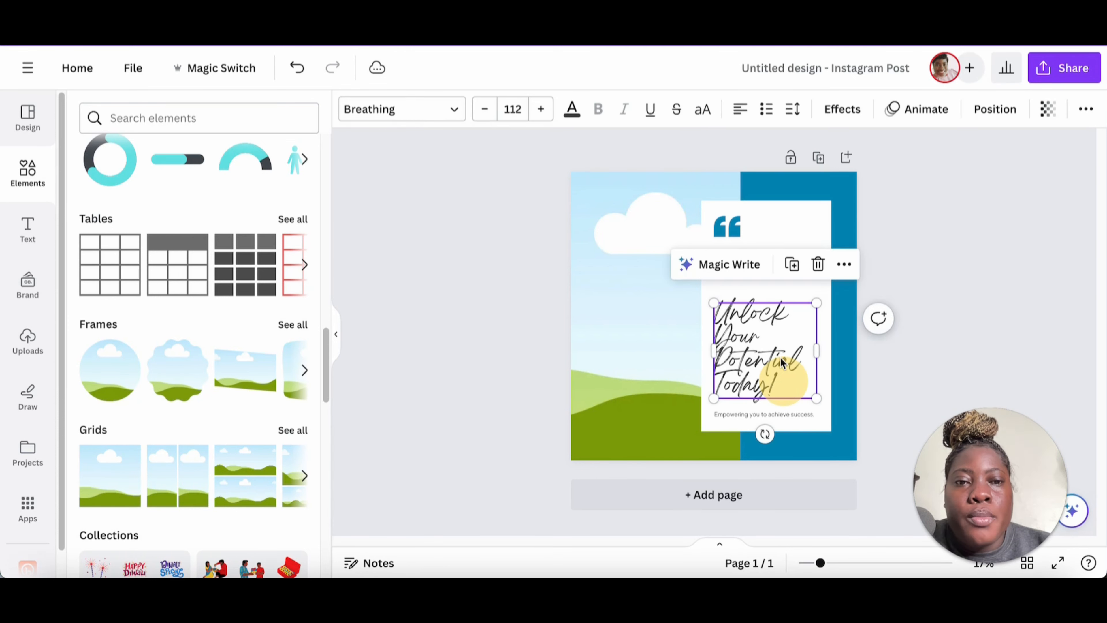
left_click_drag(784, 378, 777, 305)
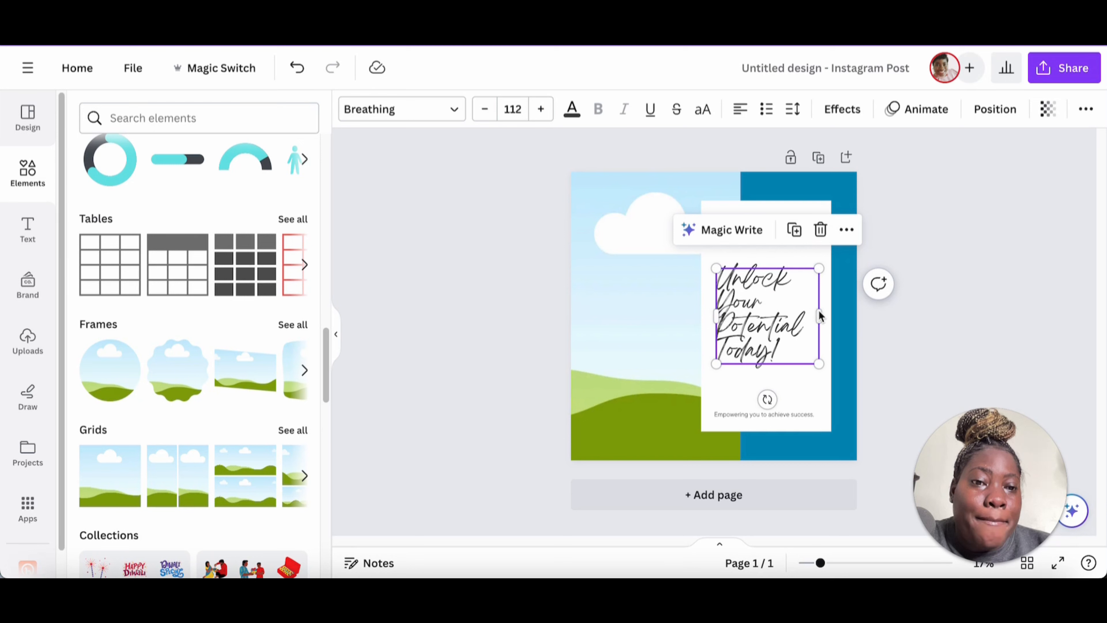
left_click(374, 109)
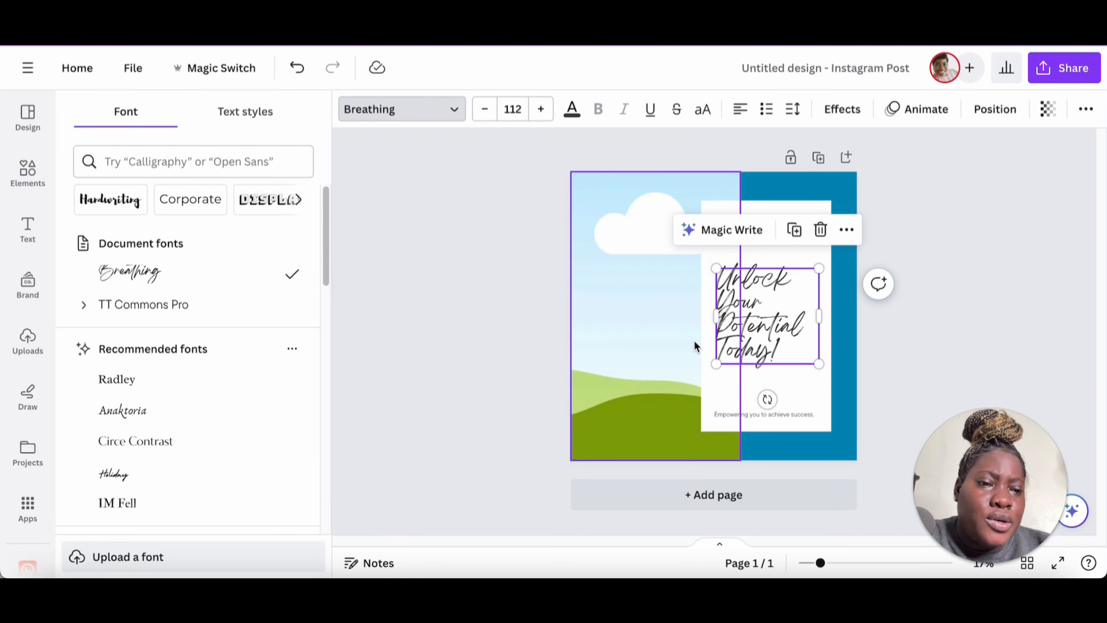
left_click(156, 315)
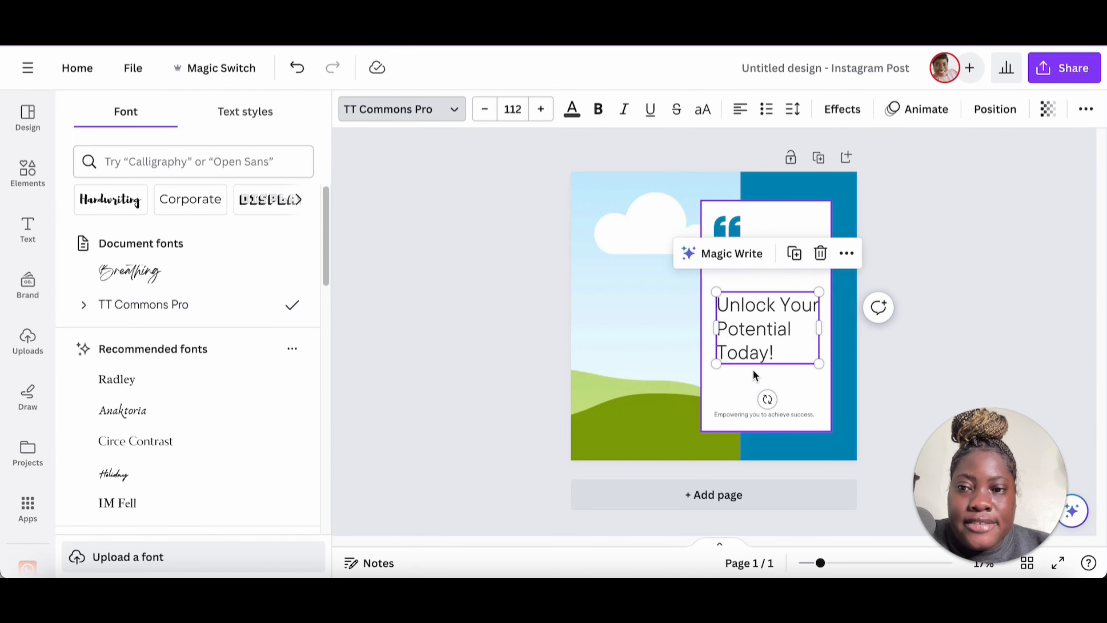
- Find the Lorem Ipsum app in the app library and open it
left_click(756, 336)
key("ctrl+a")
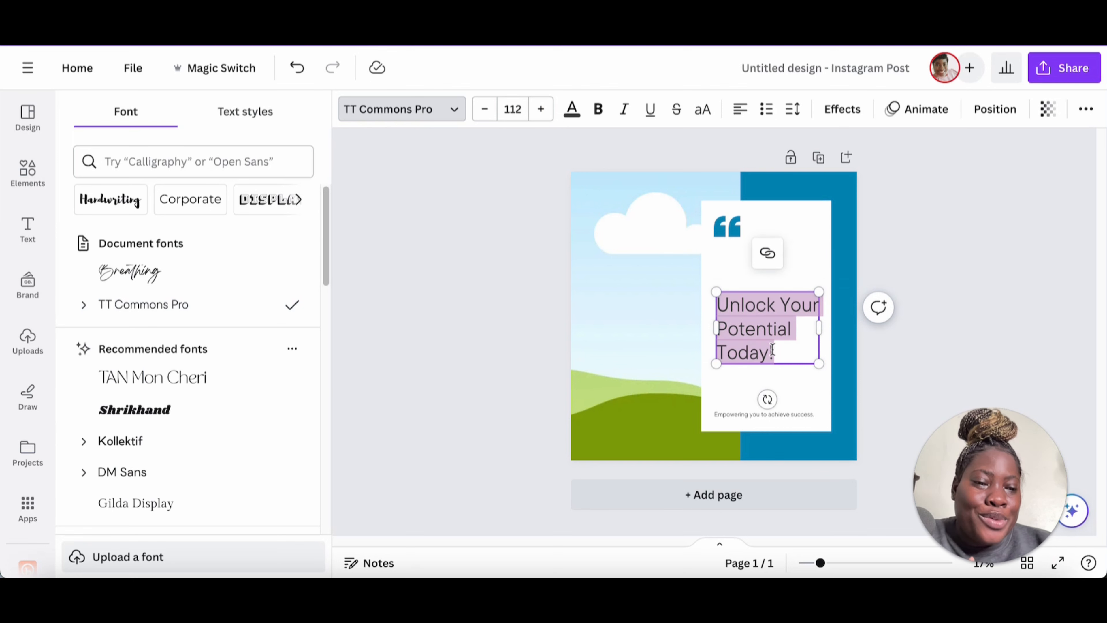
left_click(27, 507)
left_click(197, 107)
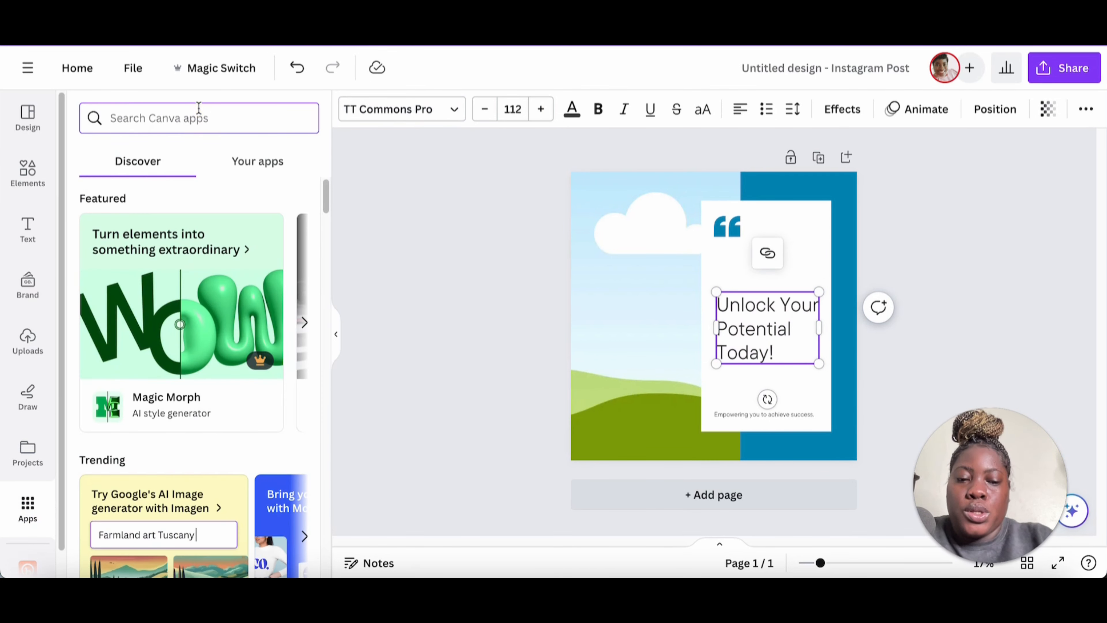
type("lop")
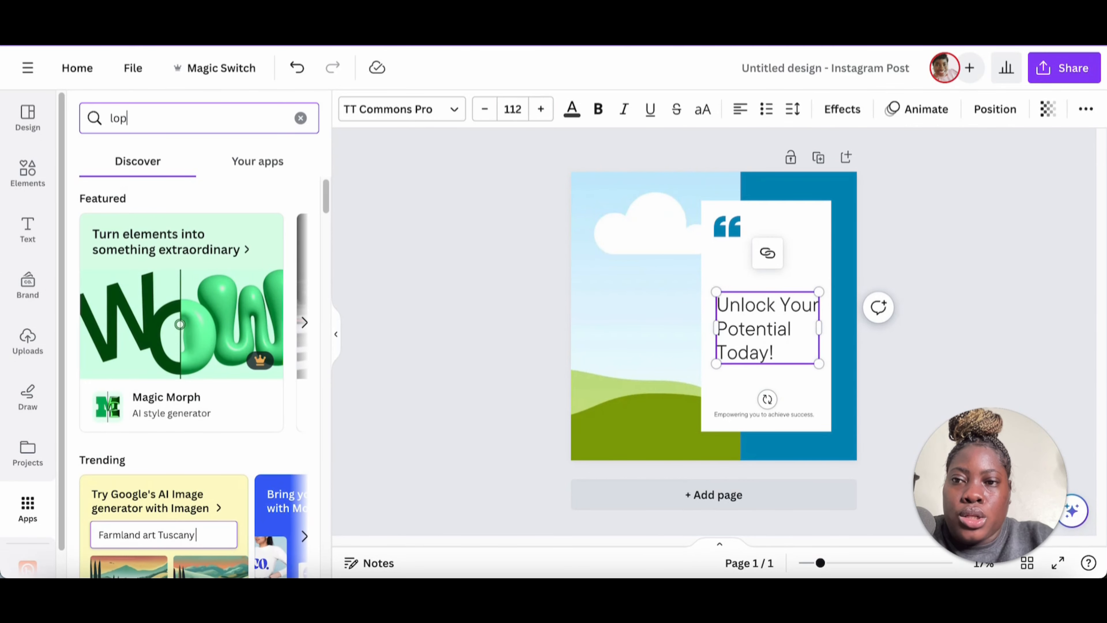
key("BackSpace")
type("sum")
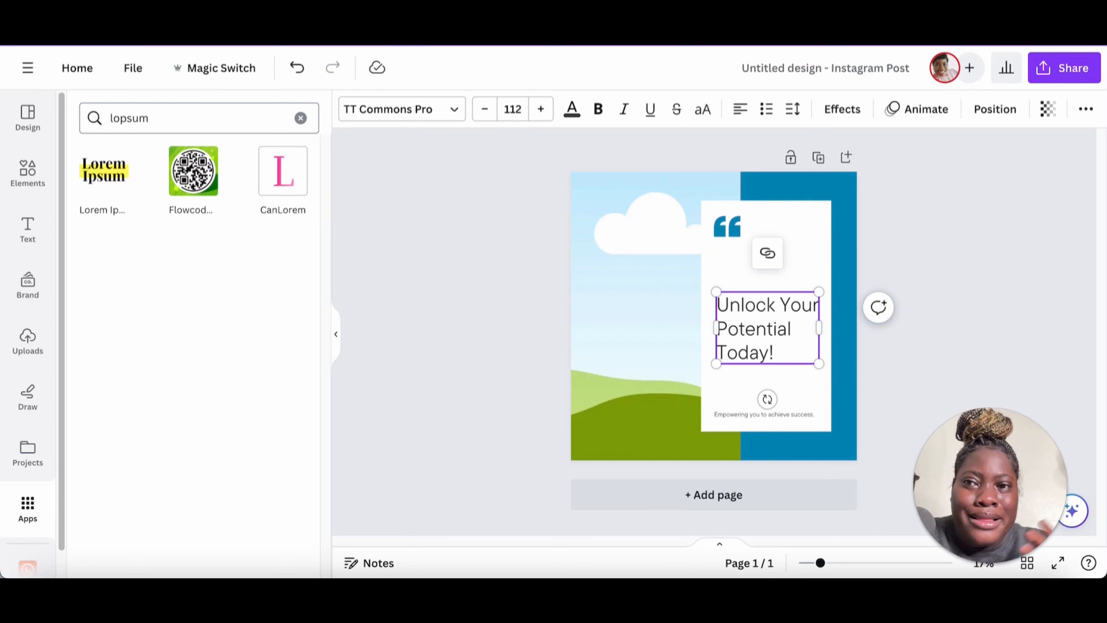
left_click(123, 189)
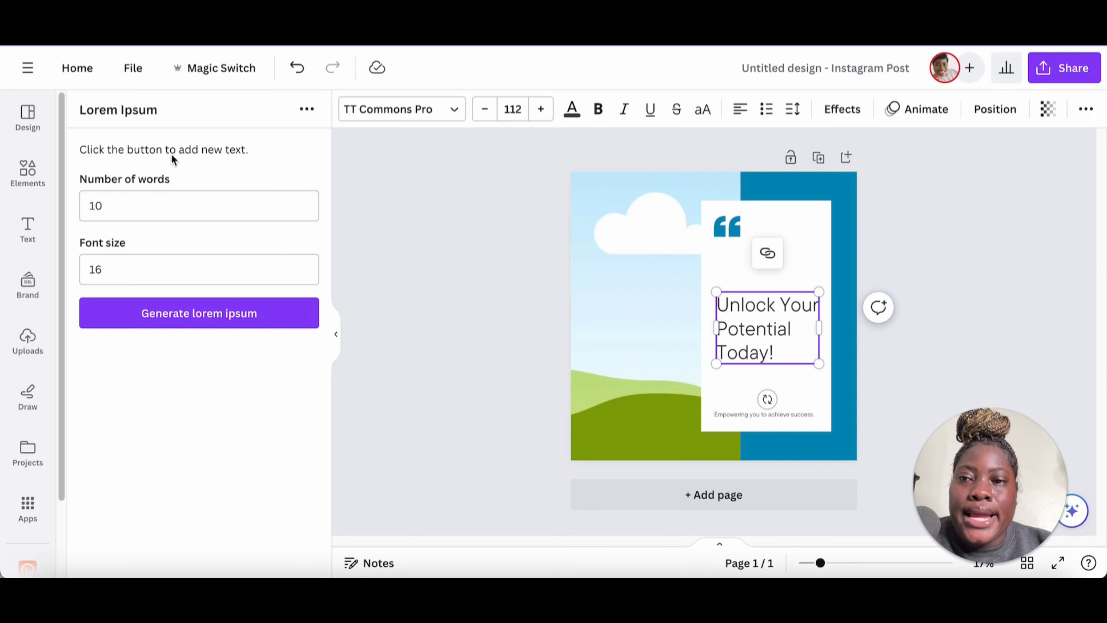
- Return to the app library, search for "lorem" and reopen the Lorem Ipsum app
left_click(28, 507)
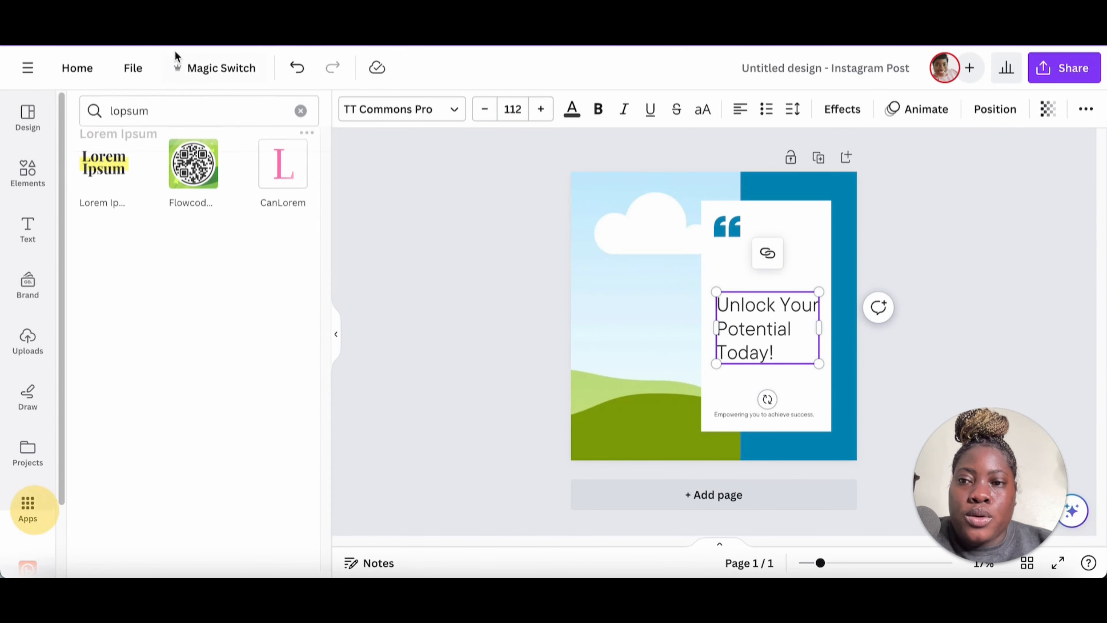
left_click_drag(165, 116, 107, 115)
type("lorem")
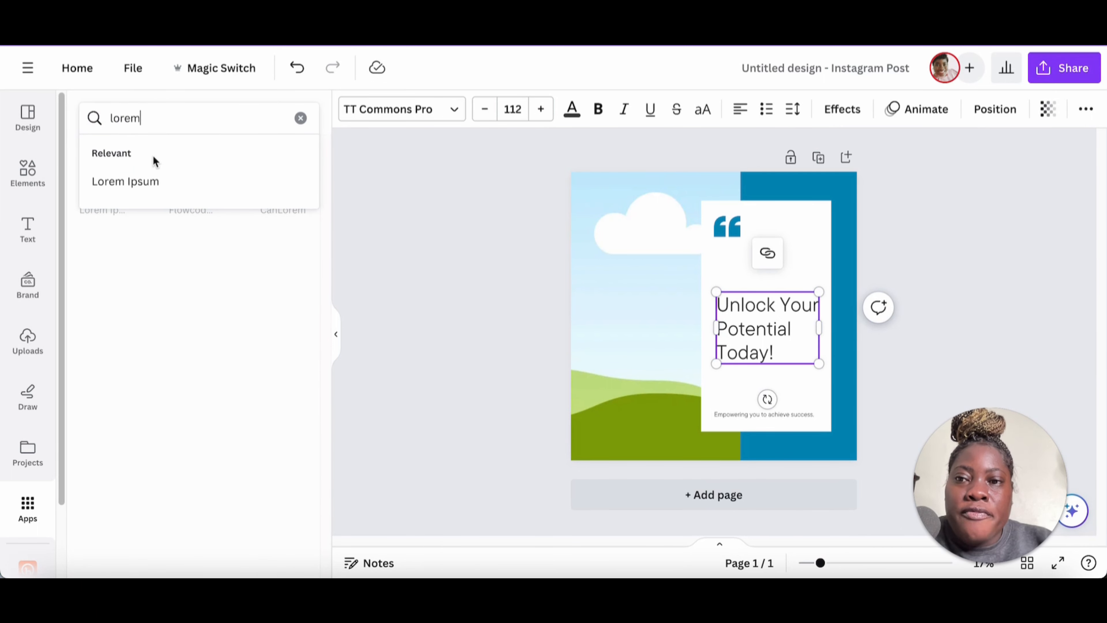
left_click(131, 181)
left_click(105, 173)
- Replace the "Unlock Your Potential Today!" headline on the white card with 10 words of generated lorem ipsum at font size 16
left_click(216, 209)
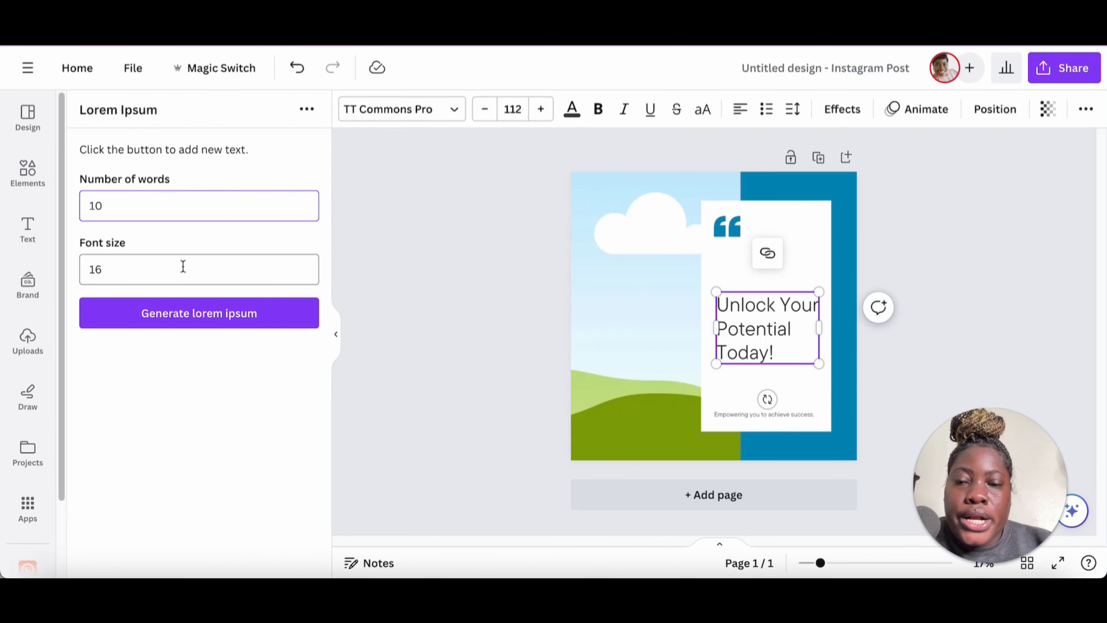
left_click(210, 314)
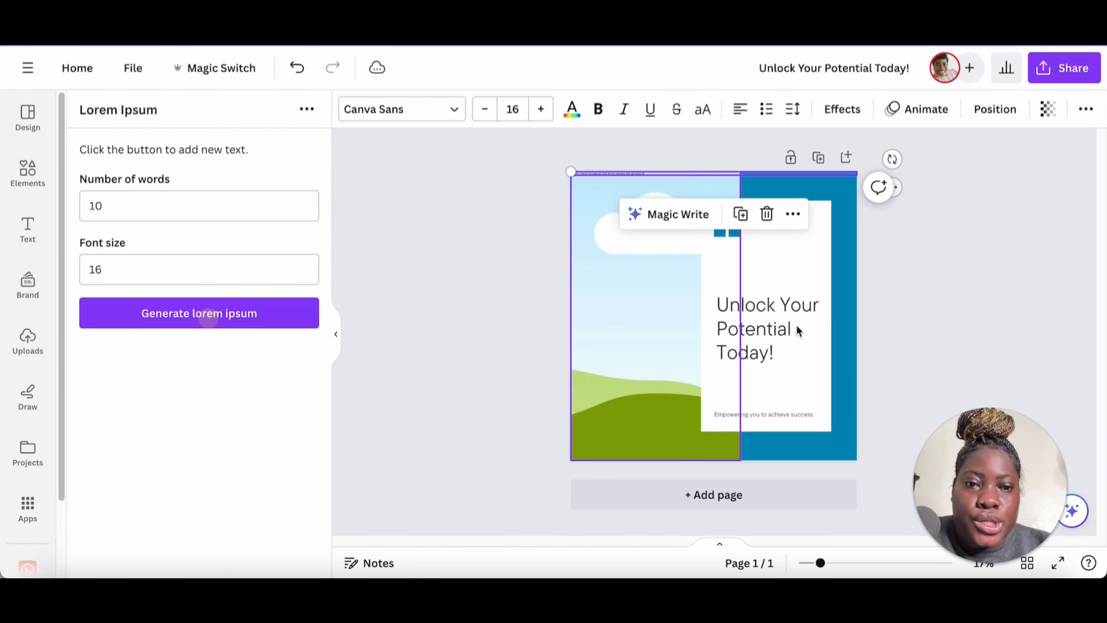
left_click_drag(662, 174, 768, 295)
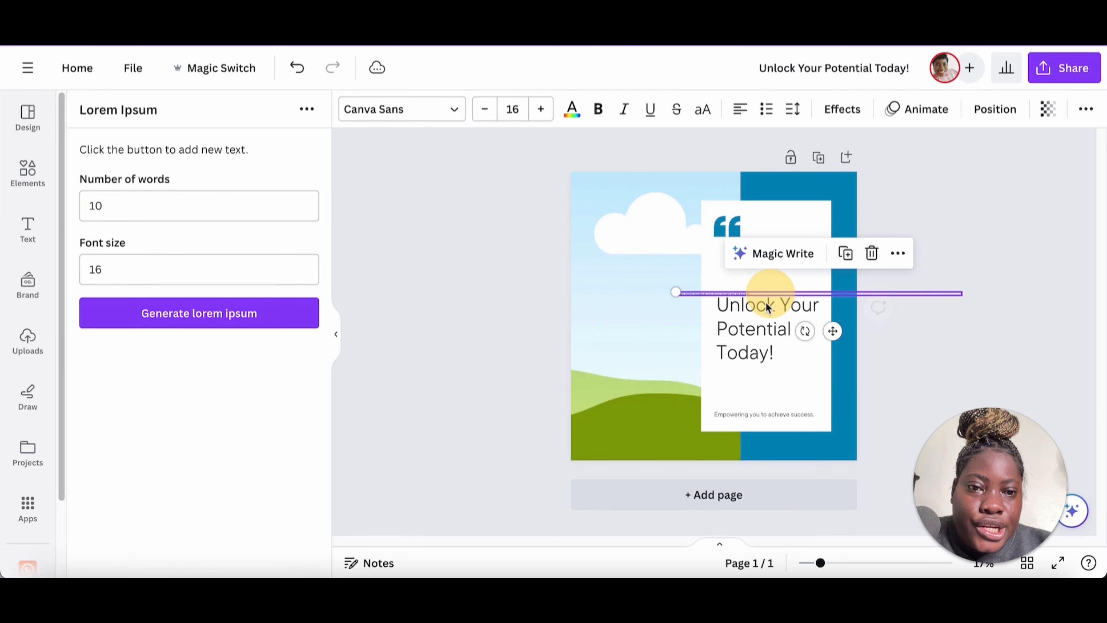
left_click(751, 329)
left_click(821, 253)
- Set the lorem ipsum text's font to TT Commons Pro and its size to 36
left_click(762, 293)
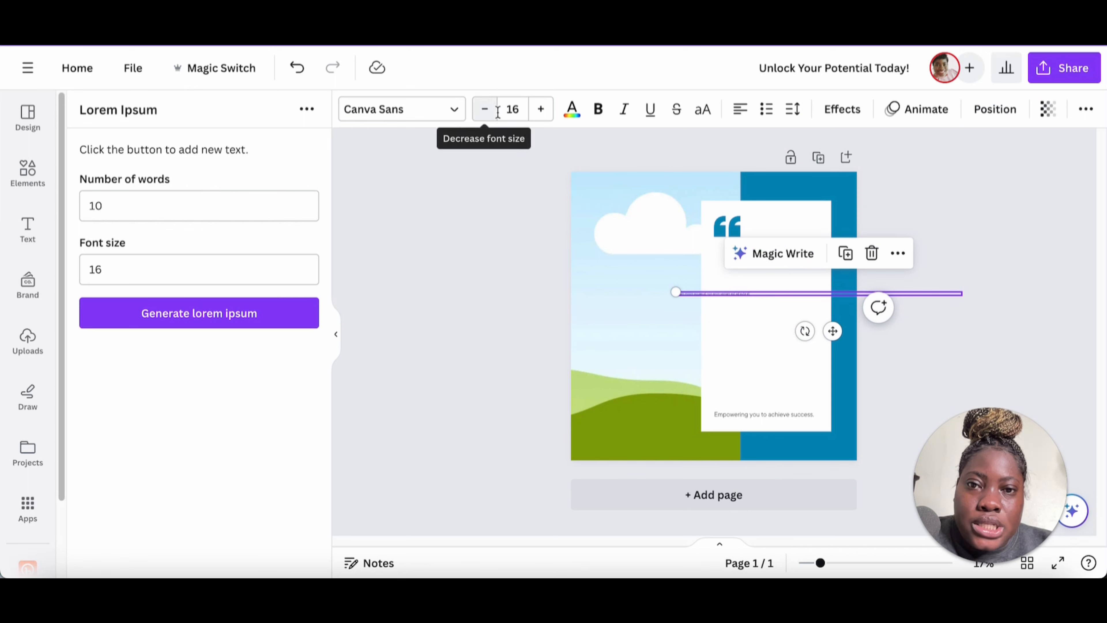
left_click(427, 109)
left_click(396, 117)
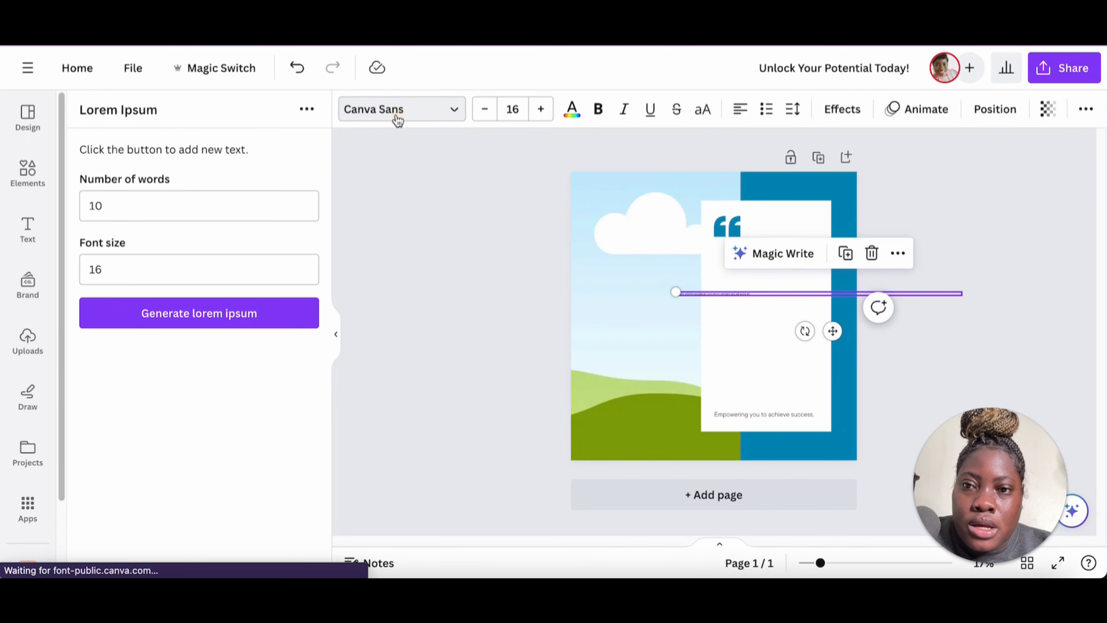
left_click(396, 118)
left_click(190, 303)
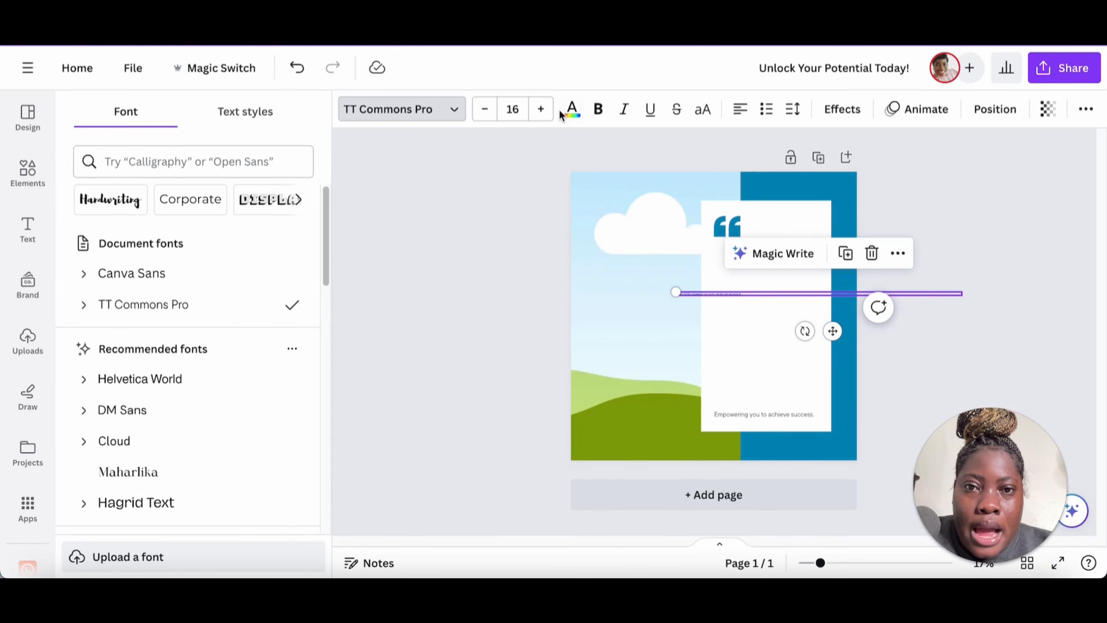
left_click(516, 109)
scroll(527, 358, "down", 4)
left_click(522, 321)
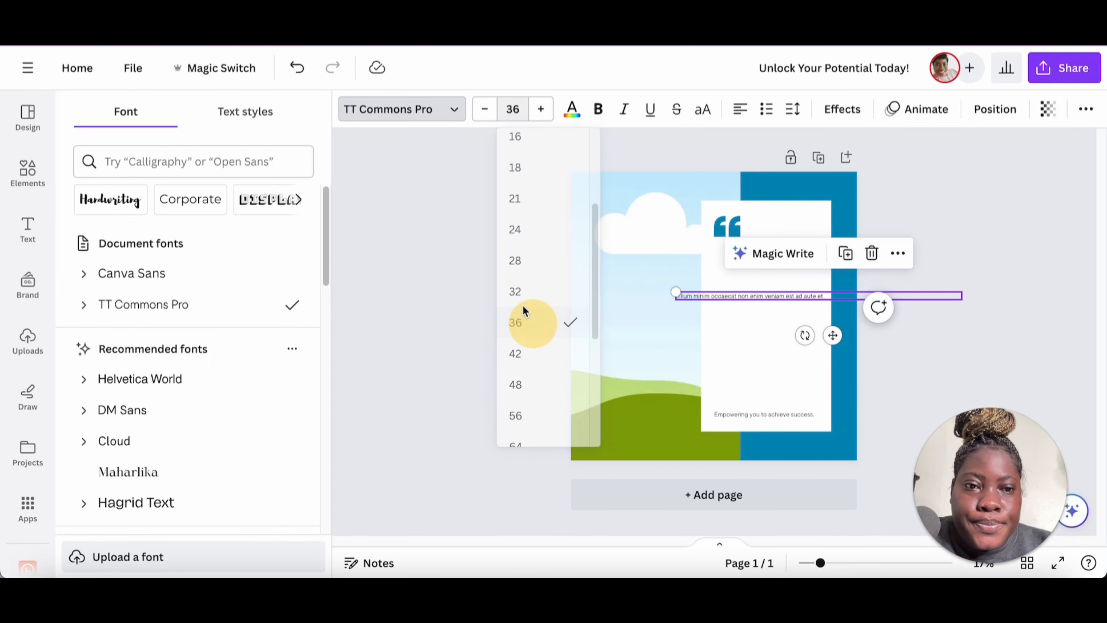
- Narrow the lorem ipsum text box so it wraps onto two lines and place it inside the white card
left_click_drag(962, 296, 799, 297)
left_click_drag(718, 293, 757, 284)
left_click_drag(834, 291, 802, 289)
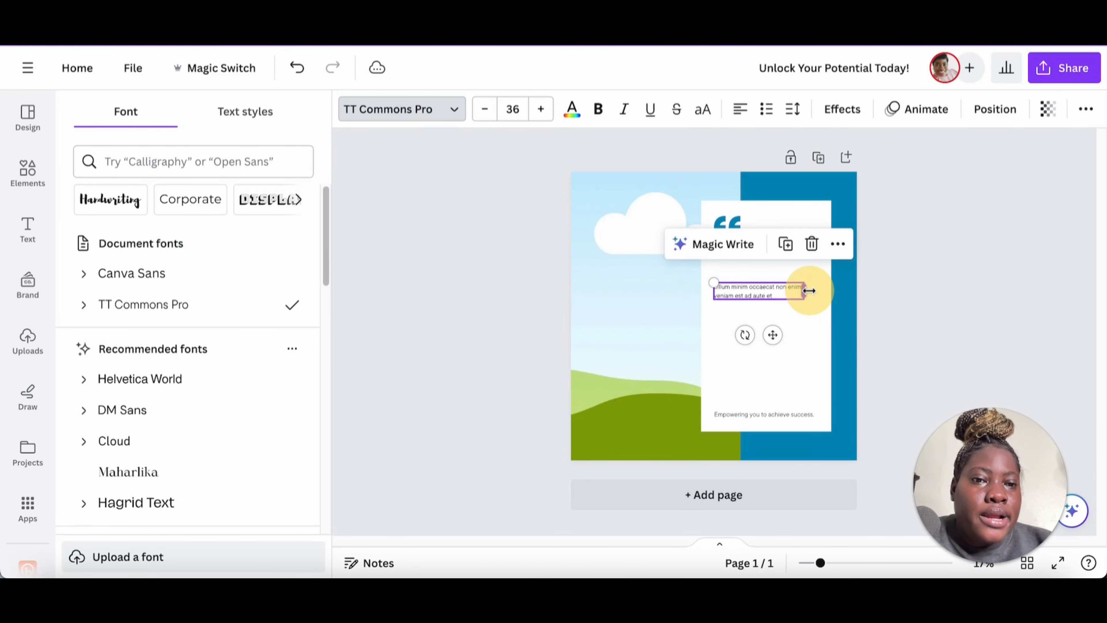
- Repeat the lorem ipsum sentence in its text box until it appears four times
double_click(779, 300)
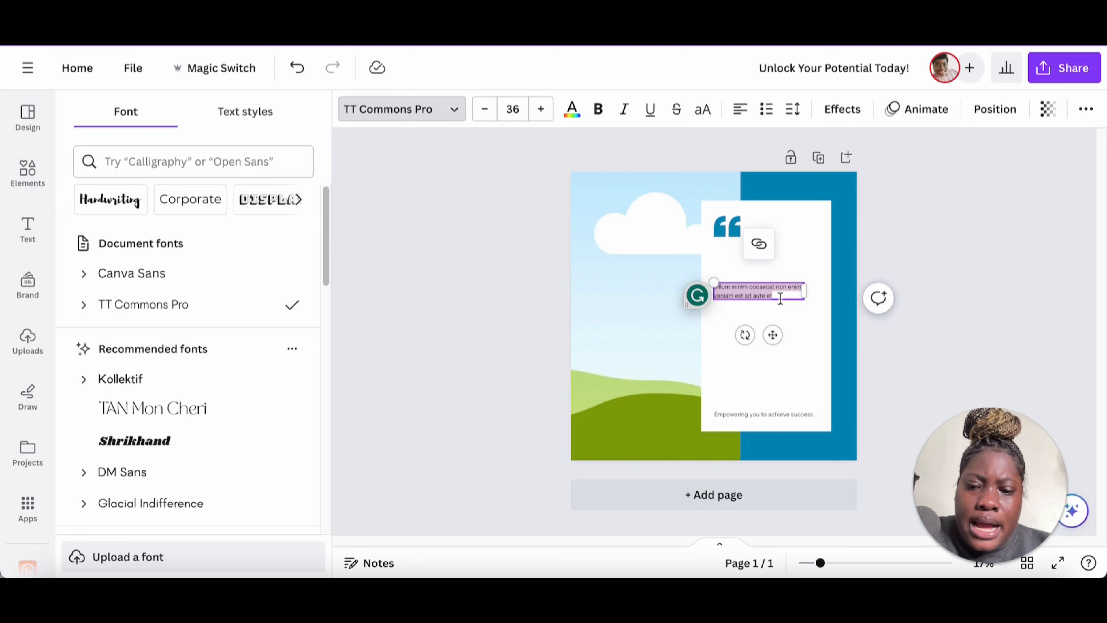
left_click(787, 294)
left_click(787, 295)
type("cillum minim occaecat non enim veniam est ad aute et")
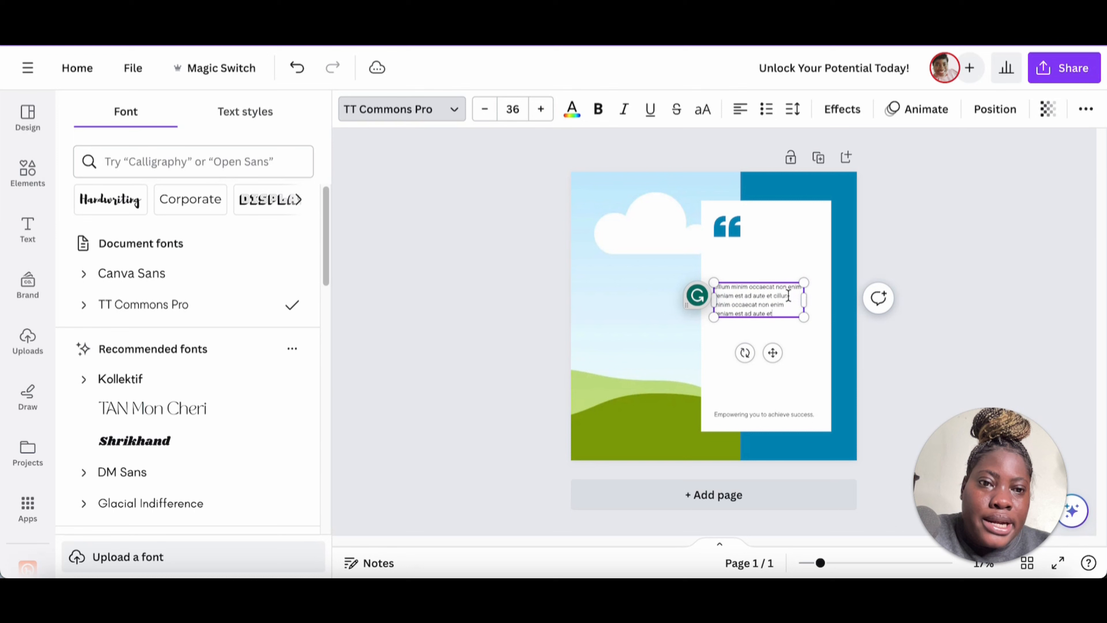
type("cillum minim occaecat non enim veniam est ad aute et")
type("cillum minim occaecat non enim veniam est ad aute et")
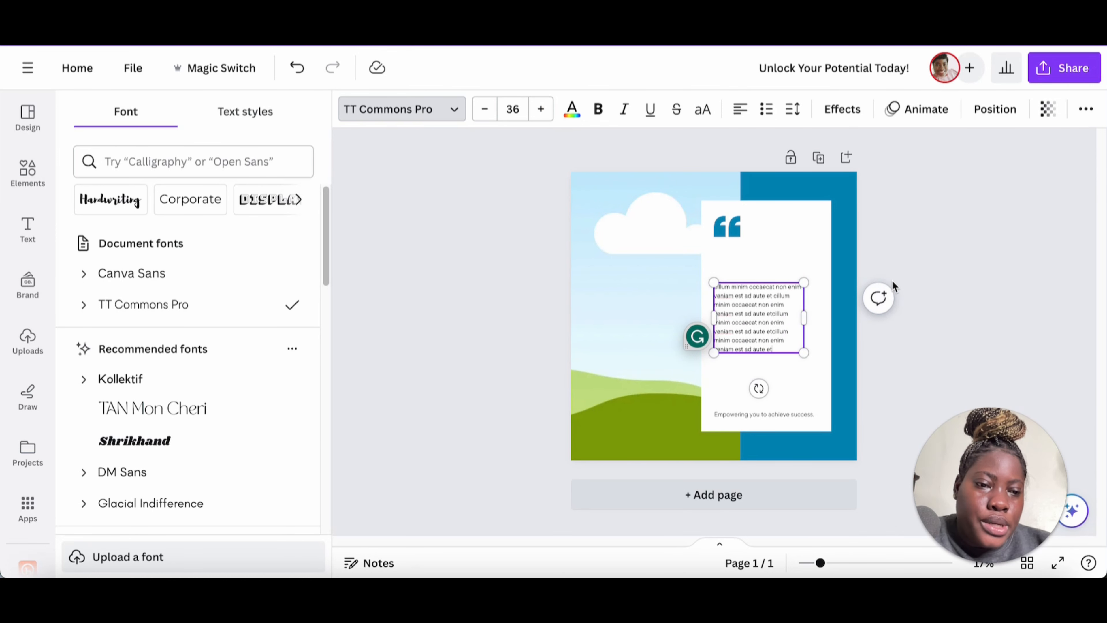
- Enlarge the lorem ipsum paragraph to font size 53 and widen its box almost to the white card's right edge
left_click_drag(805, 354, 818, 366)
left_click(758, 319)
left_click(758, 320)
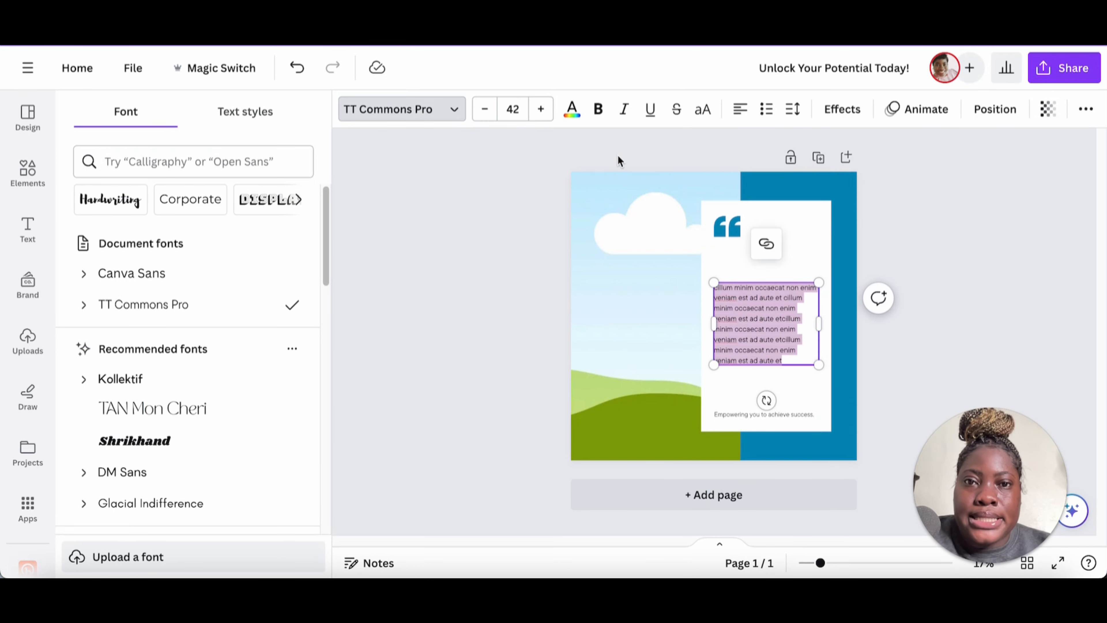
left_click(539, 110)
double_click(540, 111)
left_click(539, 111)
left_click(539, 111)
left_click(539, 110)
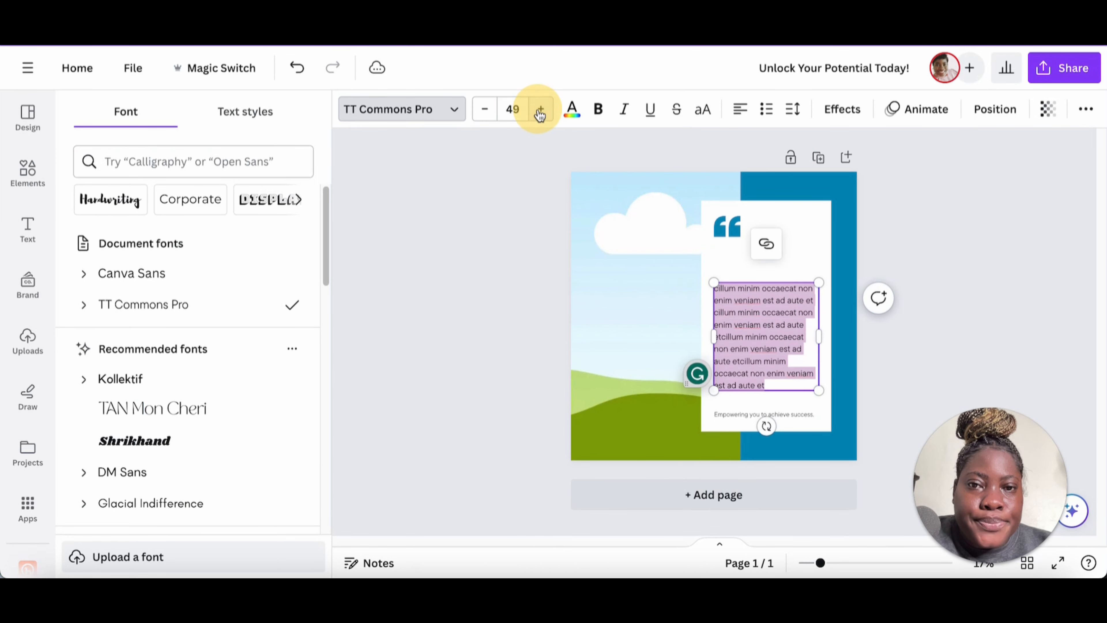
left_click(539, 110)
left_click(540, 111)
left_click(540, 111)
left_click(539, 111)
left_click_drag(819, 347, 833, 348)
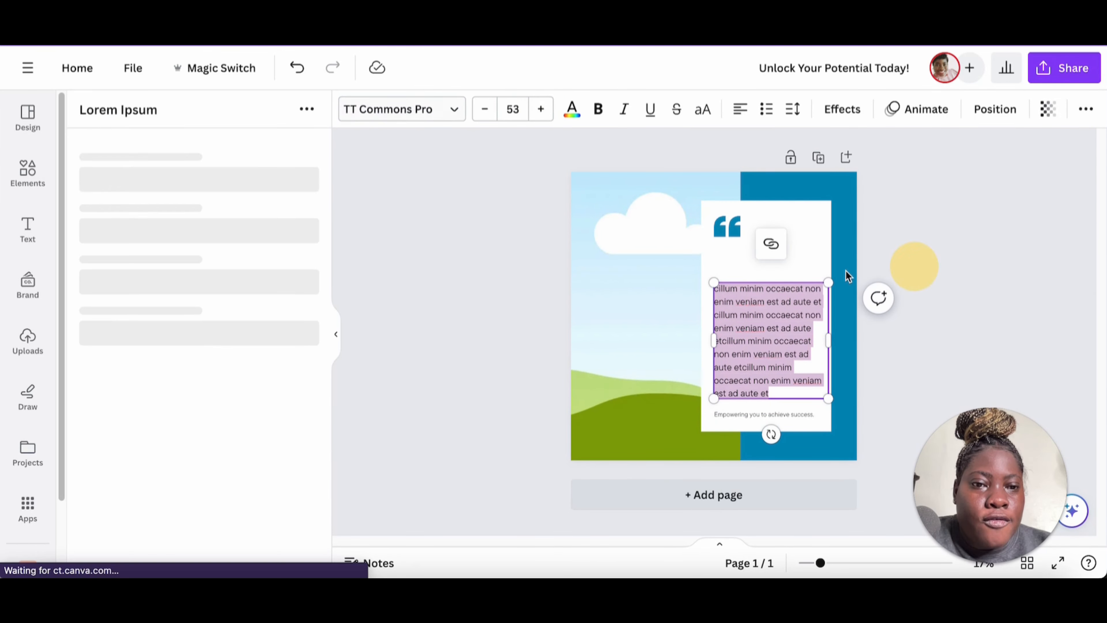
- Move the lorem ipsum paragraph up to sit just below the quotation mark on the white card
left_click(770, 322)
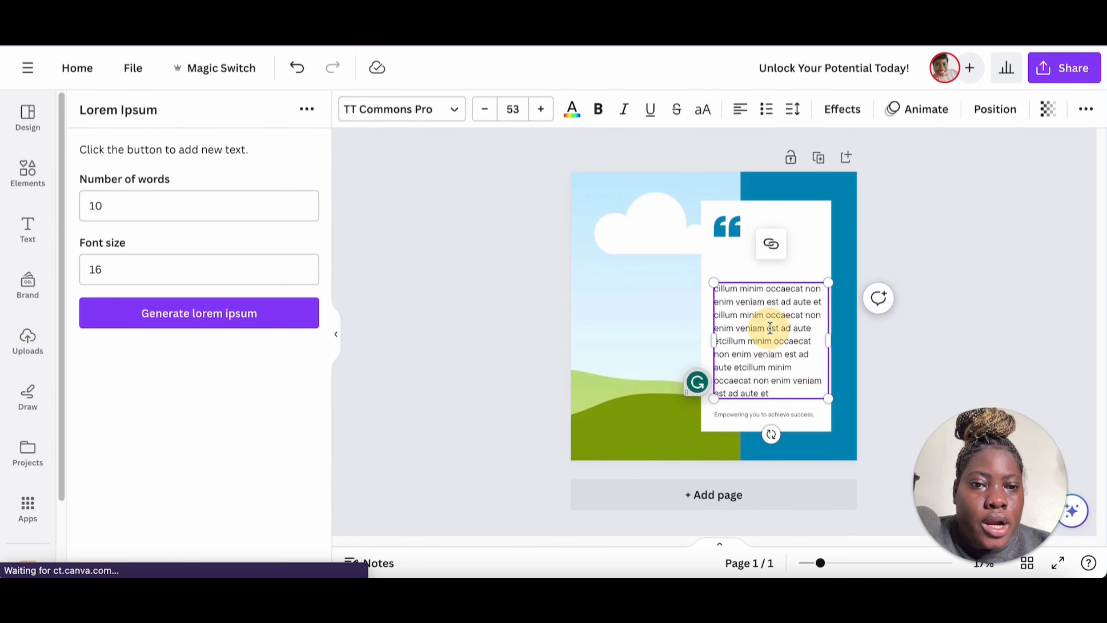
left_click(907, 245)
left_click(793, 314)
left_click_drag(792, 314, 789, 280)
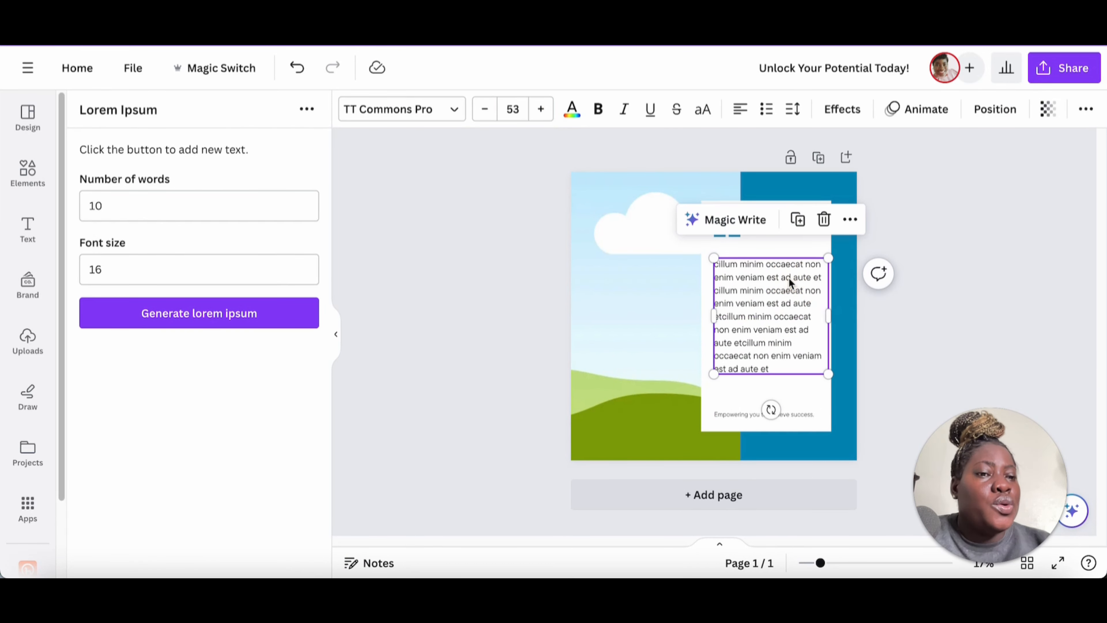
left_click_drag(829, 315, 827, 314)
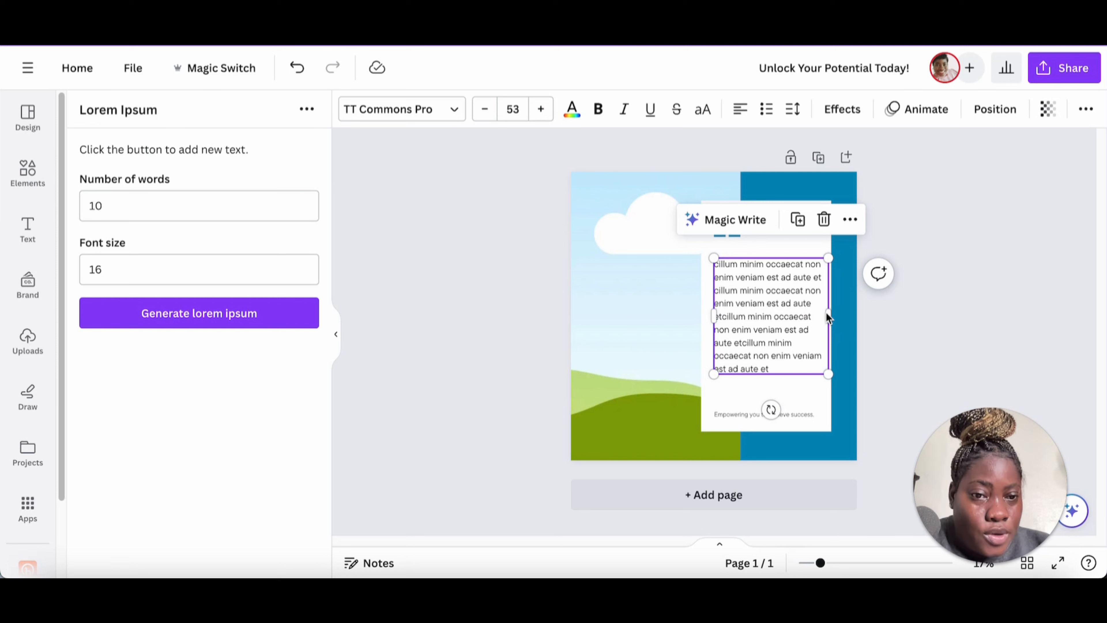
left_click(756, 341)
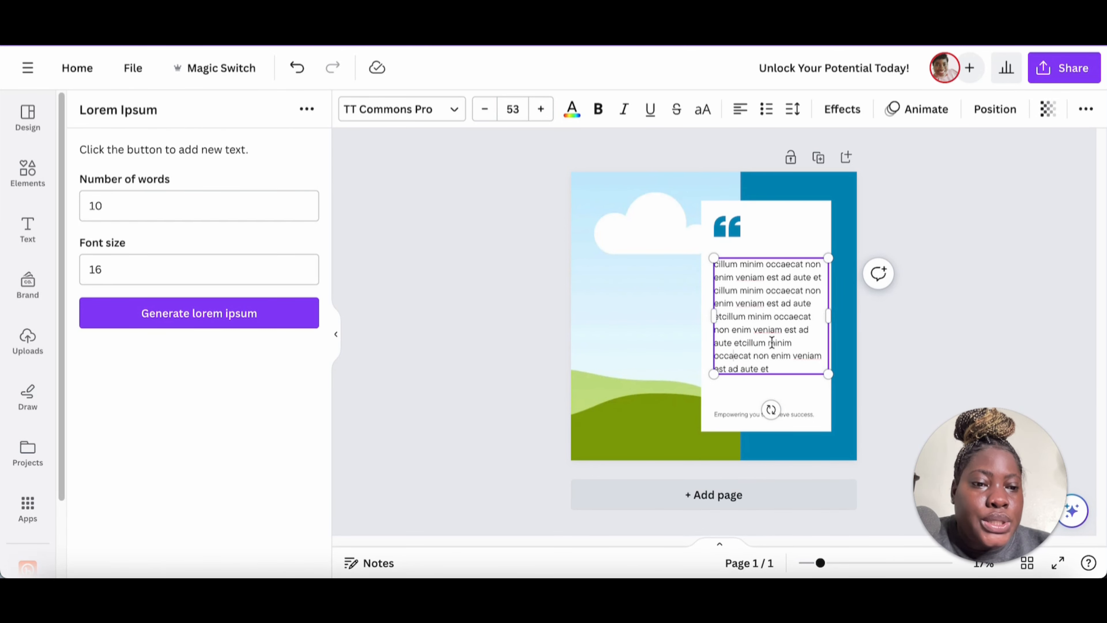
left_click_drag(827, 312, 828, 312)
left_click(951, 296)
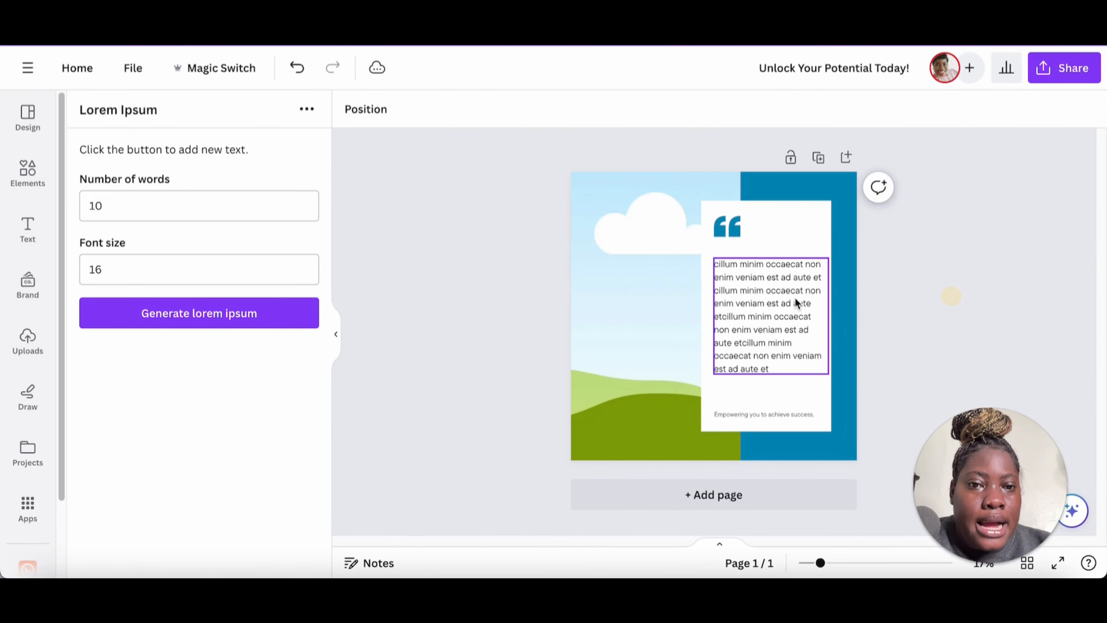
left_click(771, 307)
- Select all the text of the "Empowering you to achieve success." tagline for editing
left_click(747, 416)
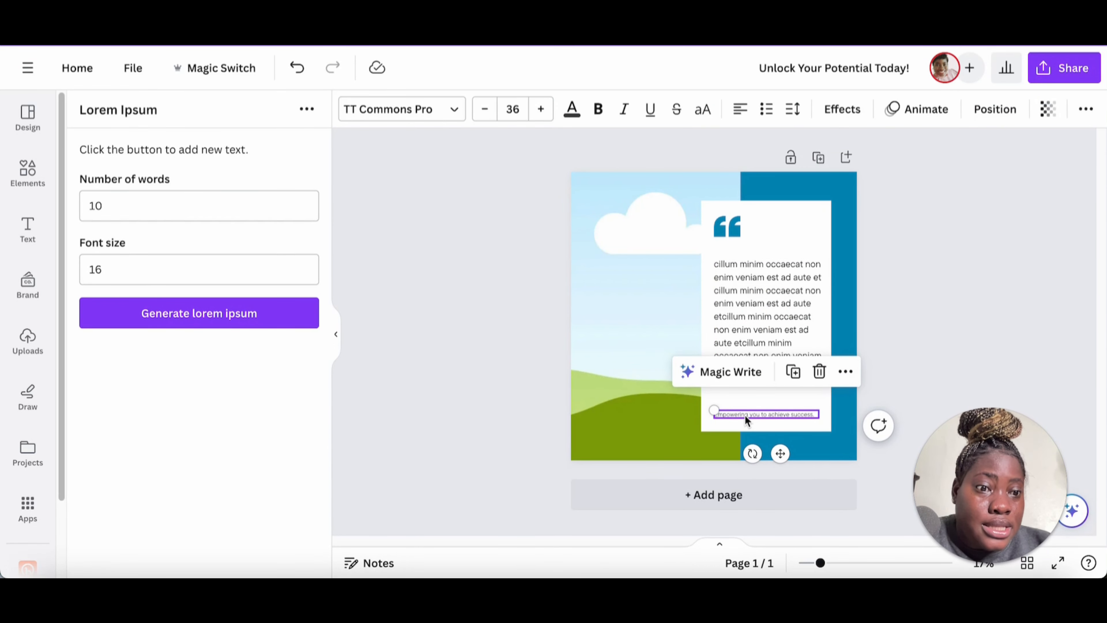
left_click(745, 415)
triple_click(745, 415)
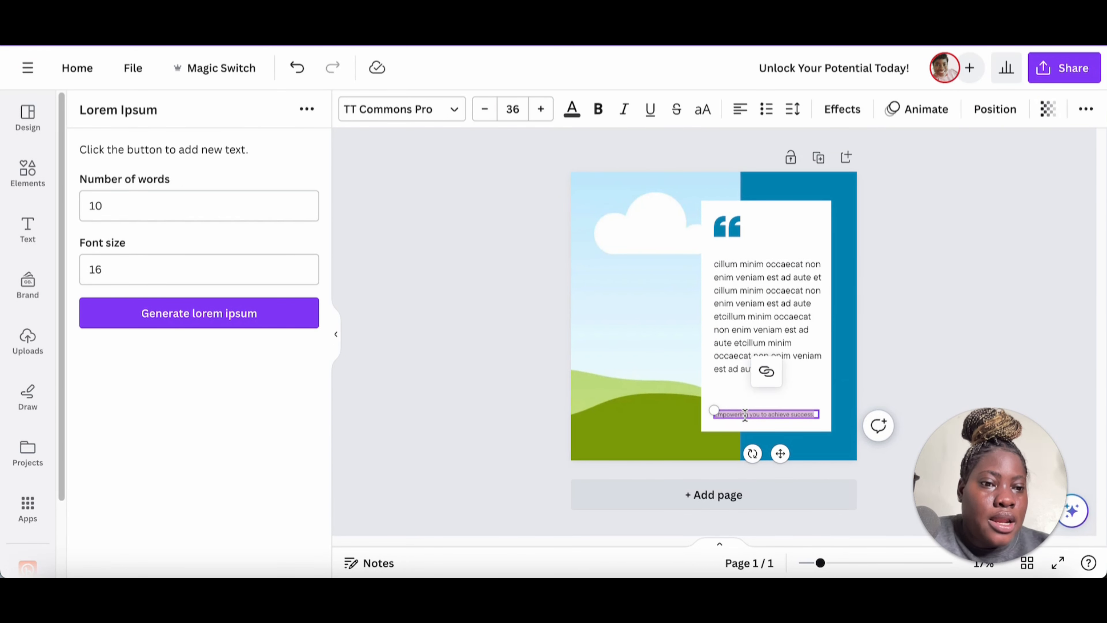
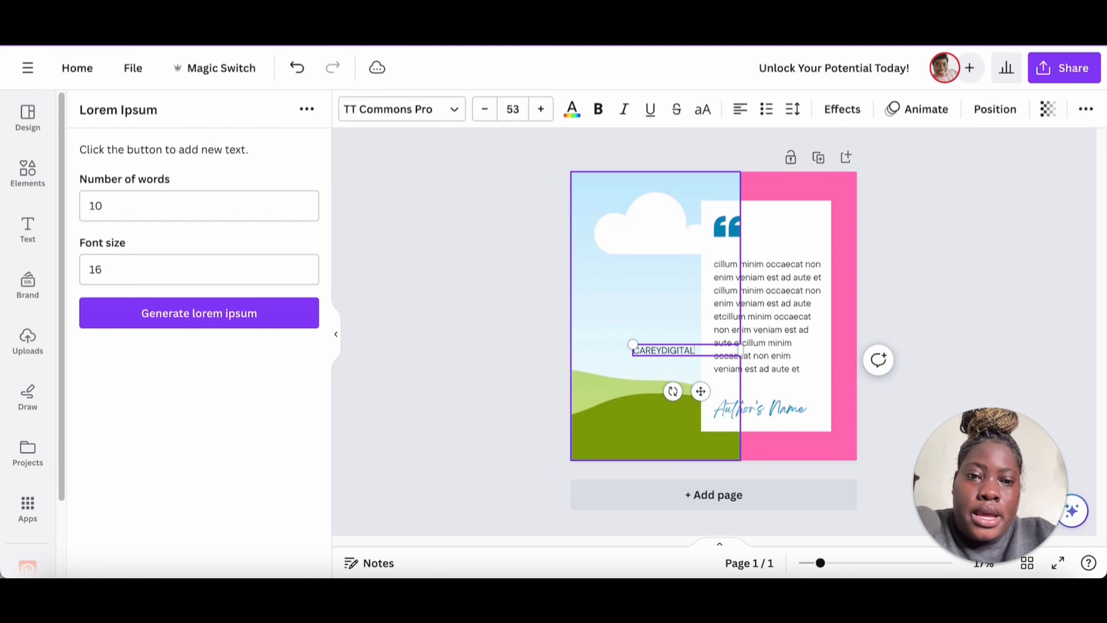
- Place the CAREYDIGITAL.CO text on the pink area below the white card at size 33 and right-align it
left_click_drag(632, 343, 770, 445)
left_click(739, 109)
left_click(740, 112)
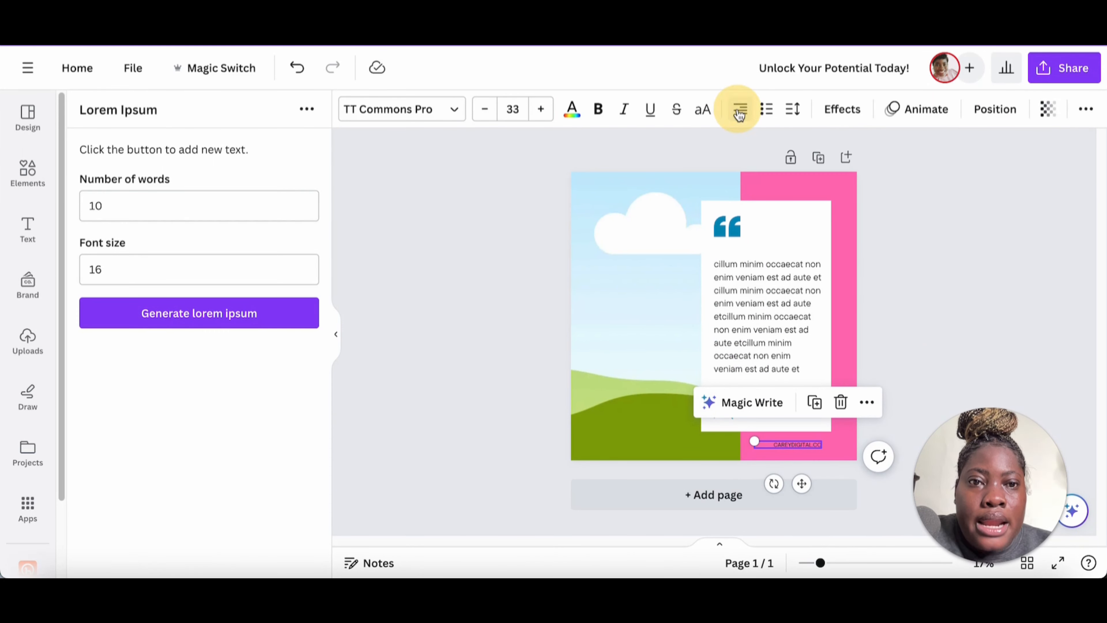
- Colour the CAREYDIGITAL.CO text with the brand palette's white and set its letter spacing to 110
left_click(571, 111)
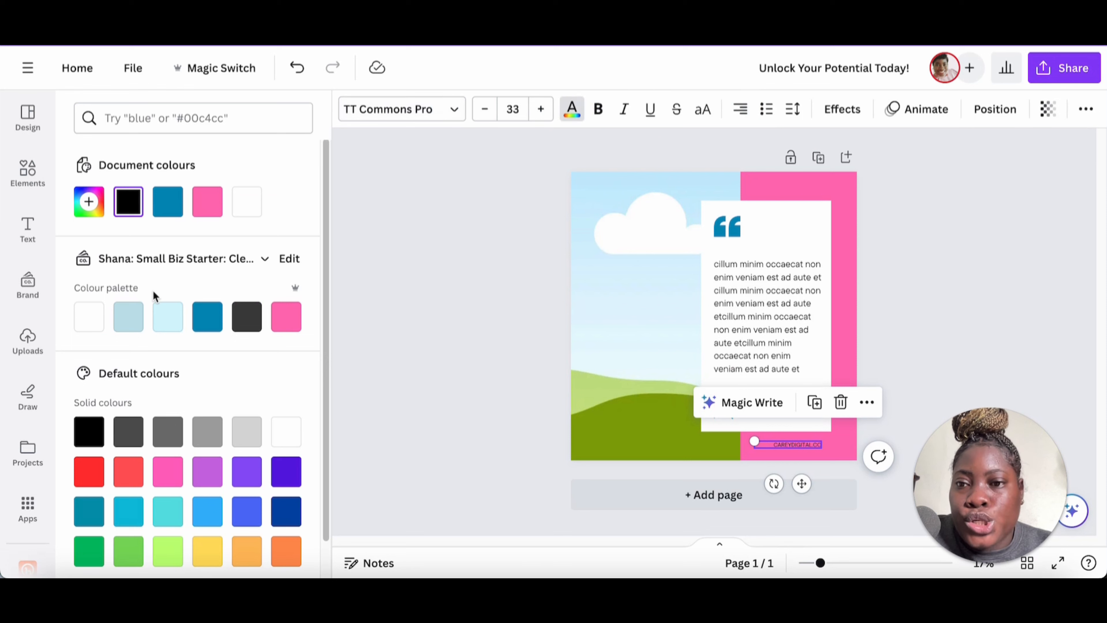
left_click(89, 316)
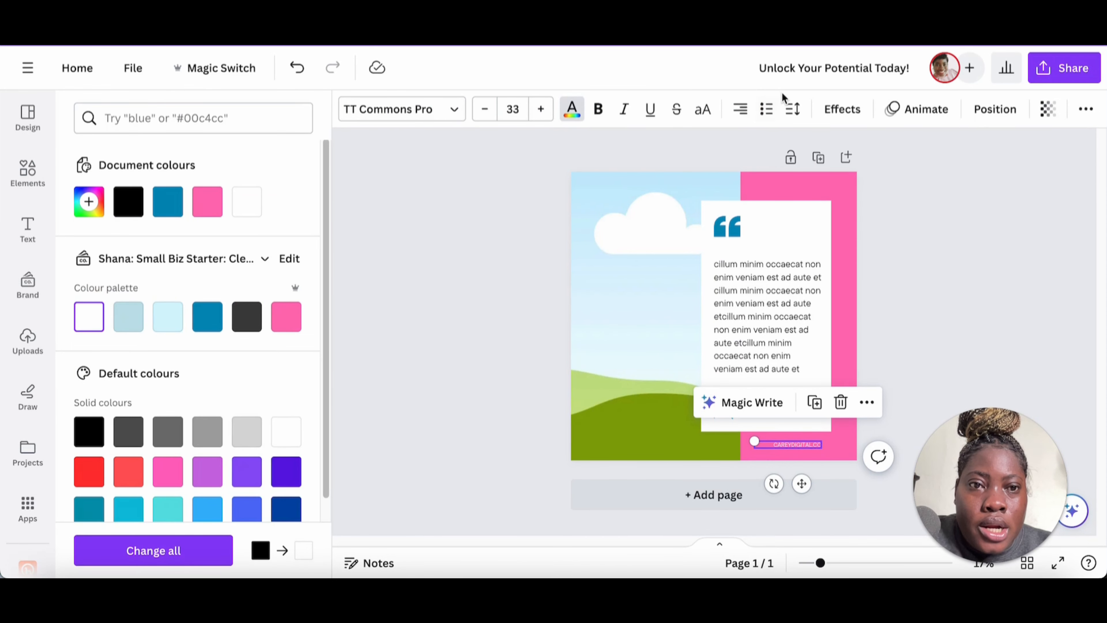
left_click(792, 109)
left_click(831, 172)
left_click_drag(832, 174, 847, 173)
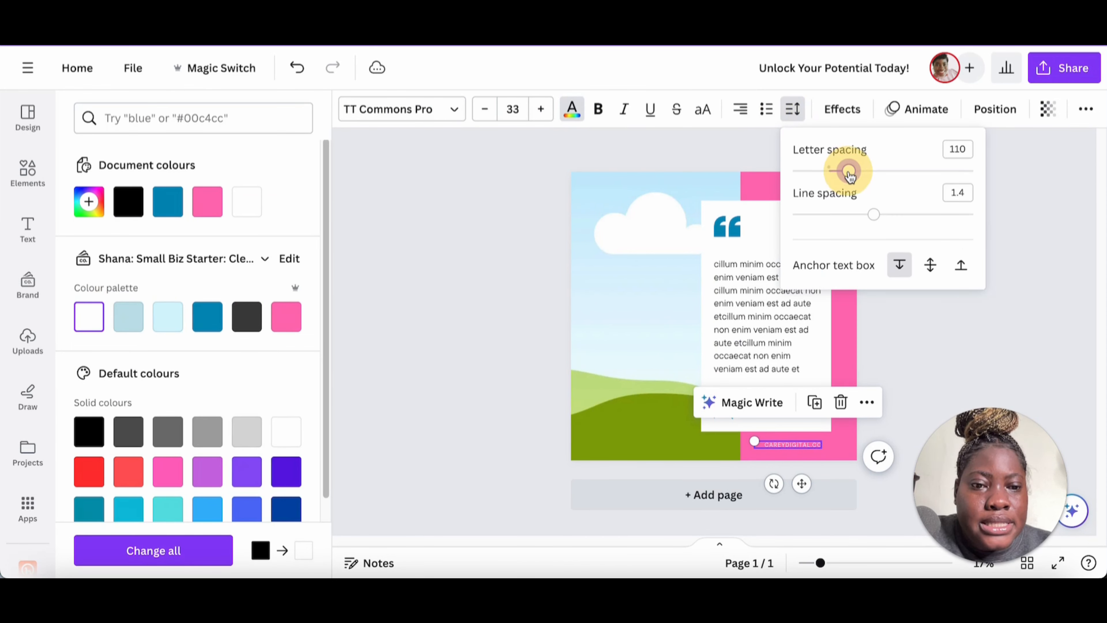
left_click(941, 324)
left_click(952, 332)
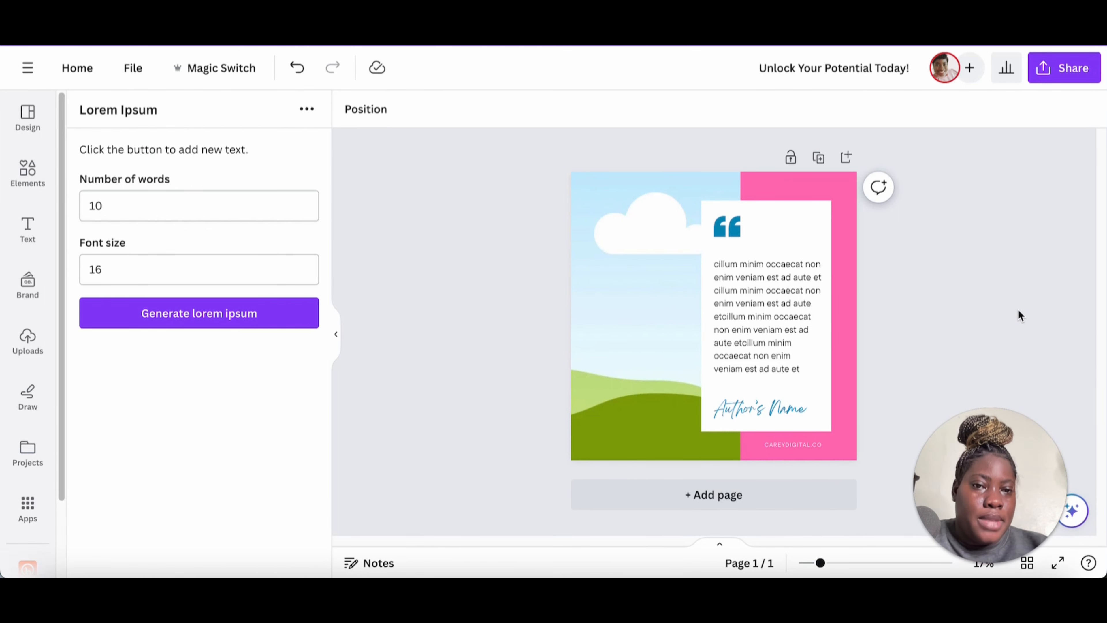
- Add a circle from the basic shapes as a backdrop for the quotation mark on the white card
left_click(18, 179)
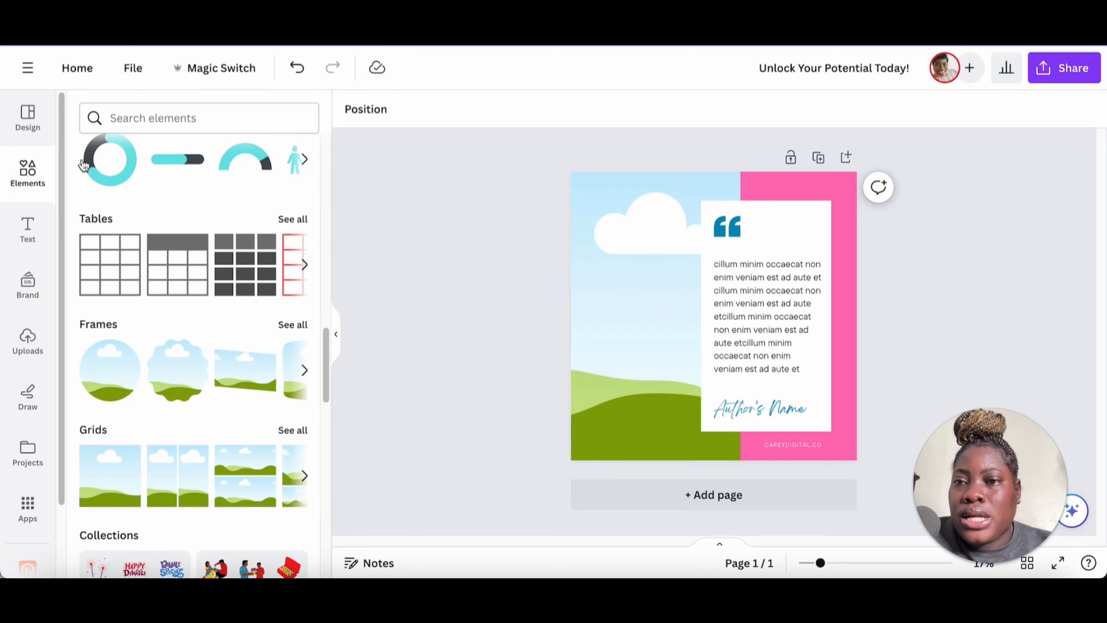
scroll(170, 257, "up", 15)
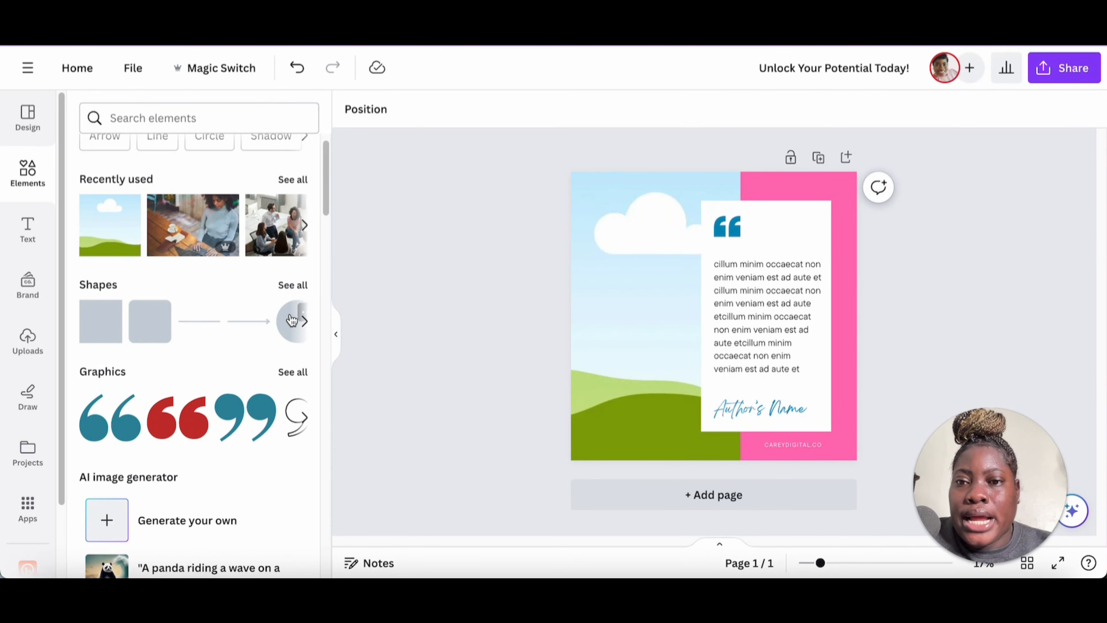
left_click(304, 321)
left_click(110, 331)
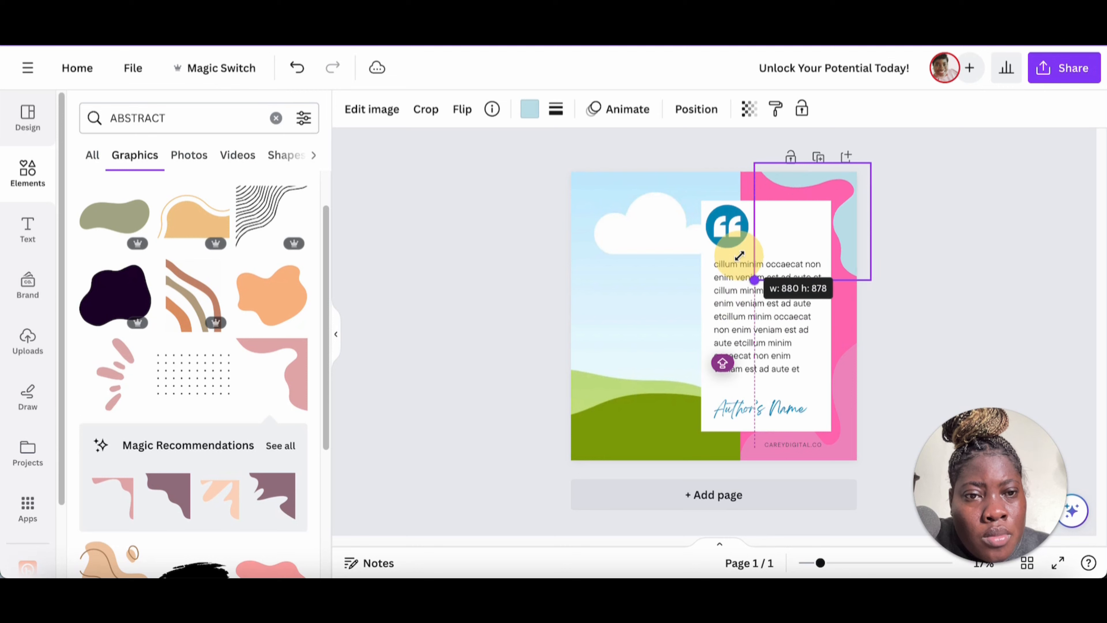
- Adjust the size and position of the abstract graphic in the lower corner of the pink area, beside the white card
left_click(914, 279)
left_click(849, 429)
left_click_drag(850, 425, 851, 326)
left_click_drag(704, 306, 866, 297)
left_click_drag(842, 333, 865, 374)
- Recolour the lower abstract graphic light blue and make it fully opaque
left_click(529, 109)
left_click(748, 109)
left_click(207, 356)
left_click(247, 357)
left_click(845, 410)
left_click(207, 356)
left_click(749, 109)
left_click_drag(640, 170, 779, 171)
left_click(247, 356)
left_click(128, 356)
- Recolour the upper abstract graphic dark blue and the background area between the two graphics white
left_click(841, 235)
left_click(197, 352)
left_click(845, 299)
left_click(88, 355)
left_click(887, 211)
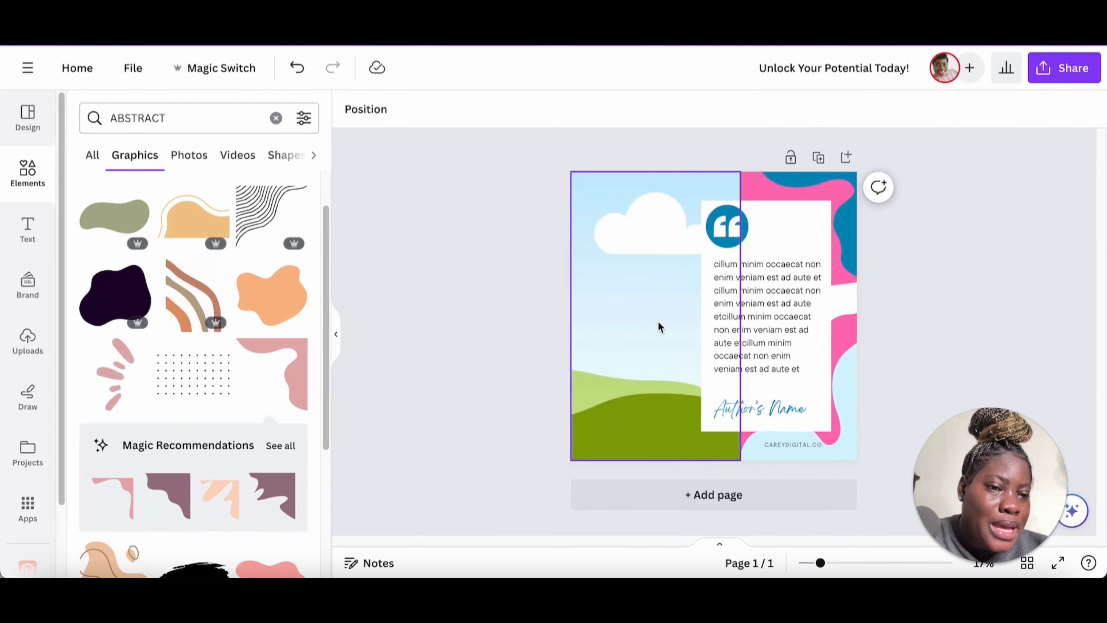
- Duplicate the template page and shift the photo within the copy's image grid so the woman fills the frame
left_click(818, 158)
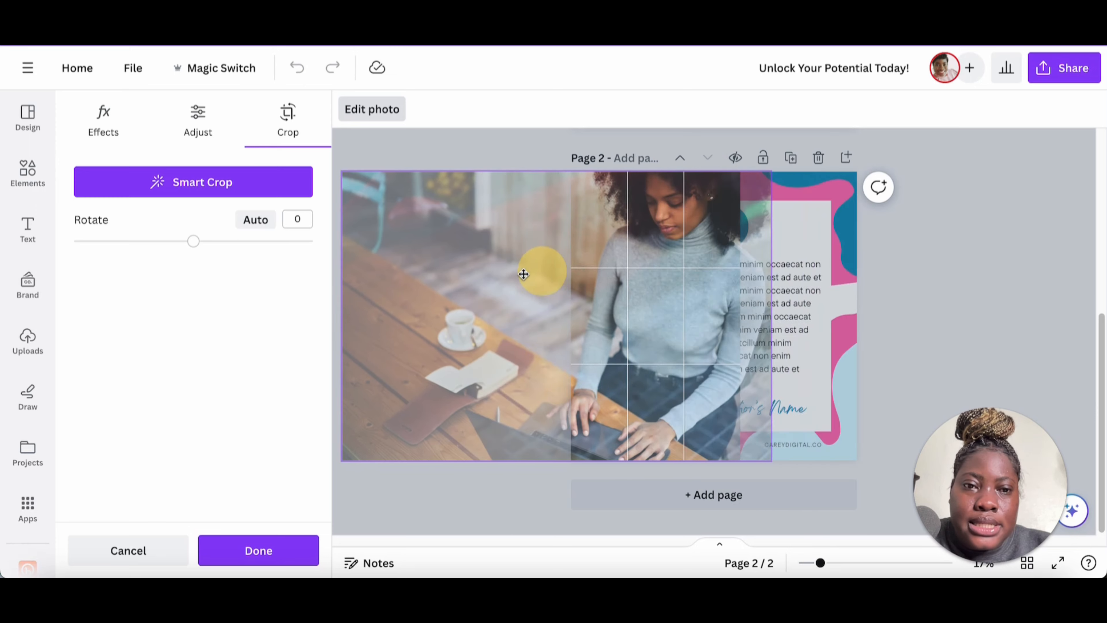
left_click_drag(539, 266, 516, 266)
left_click(971, 250)
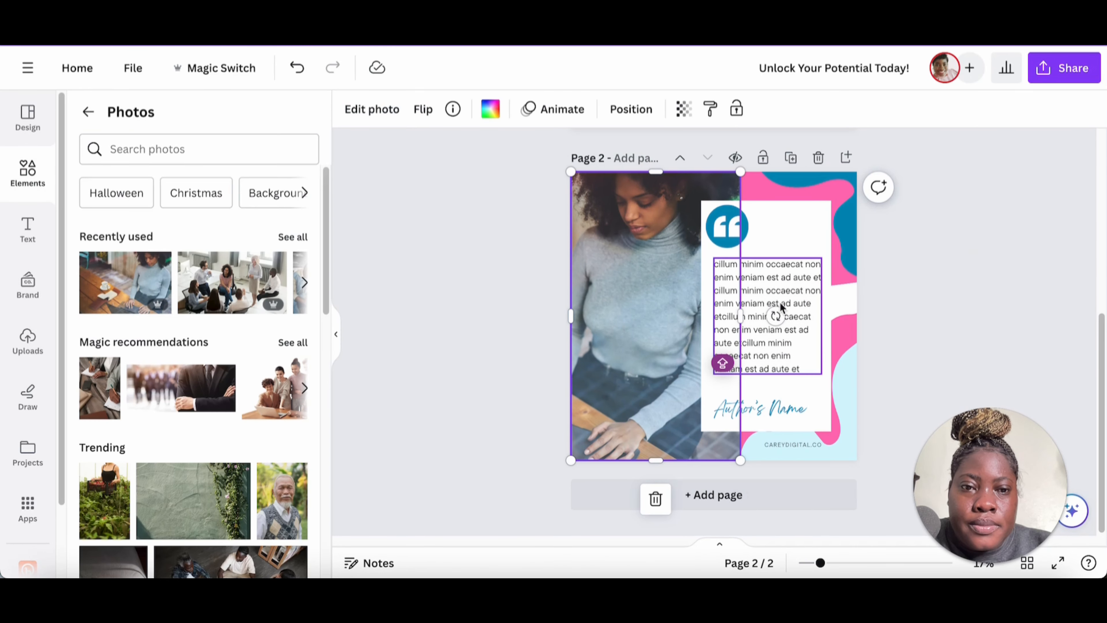
- Try to transform the lorem ipsum paragraph on page 2 with Magic Write's Sprinkle fairy dust option
left_click(773, 279)
left_click(739, 273)
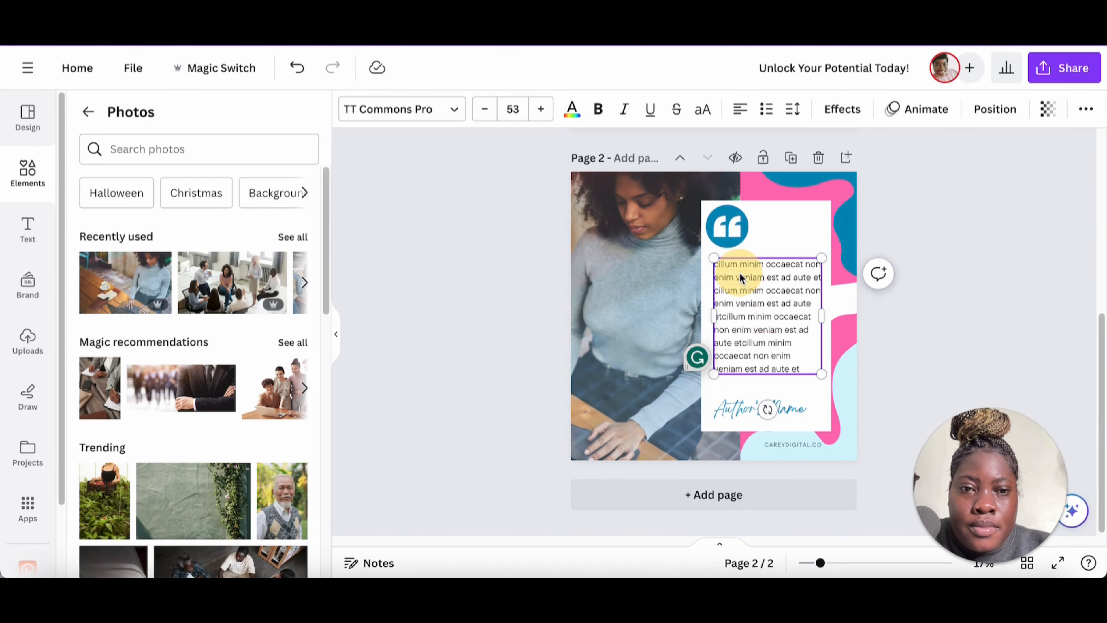
left_click(934, 325)
left_click(810, 270)
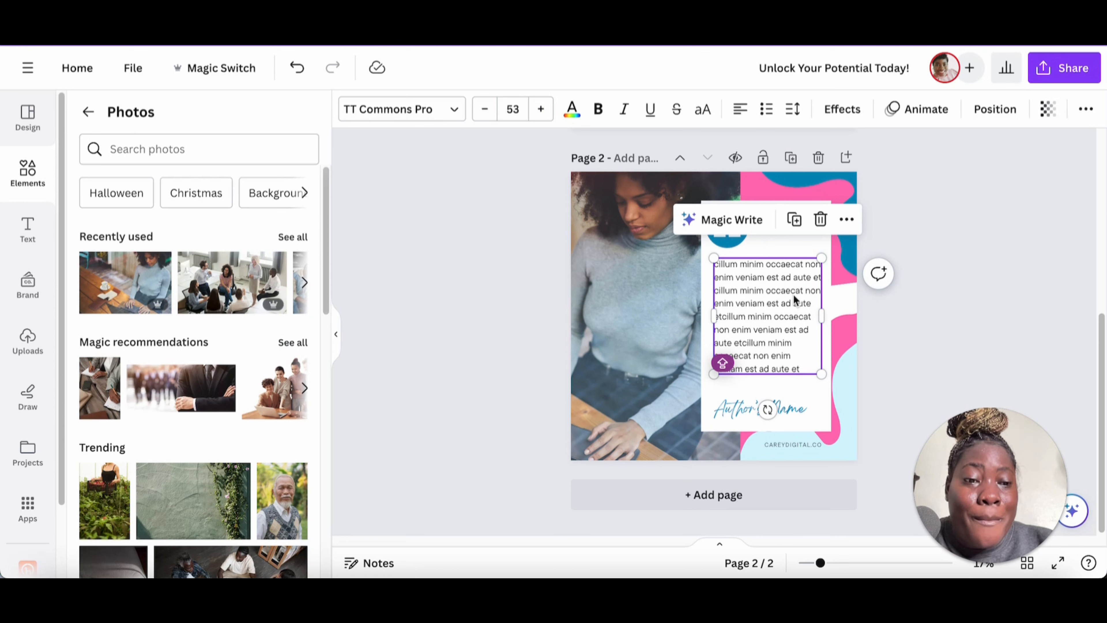
left_click(740, 220)
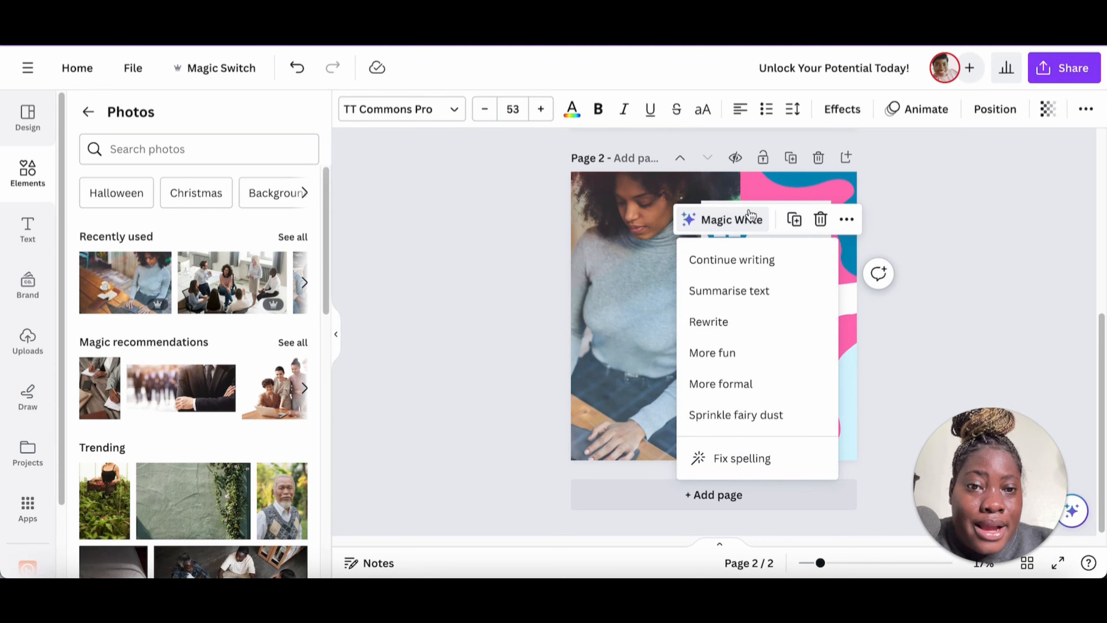
left_click(847, 220)
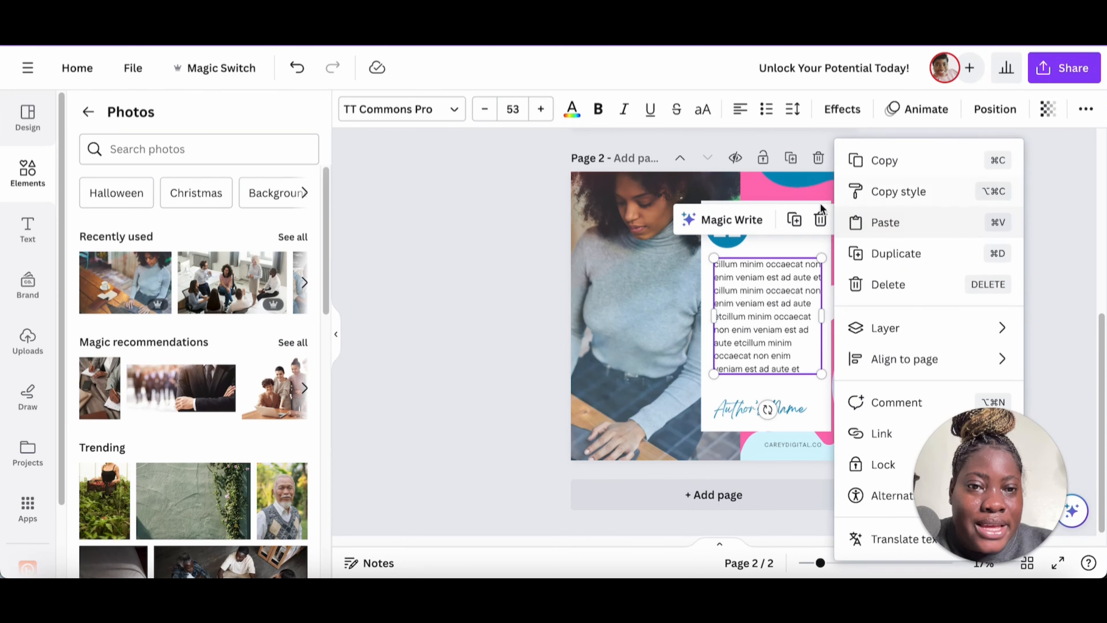
left_click(740, 221)
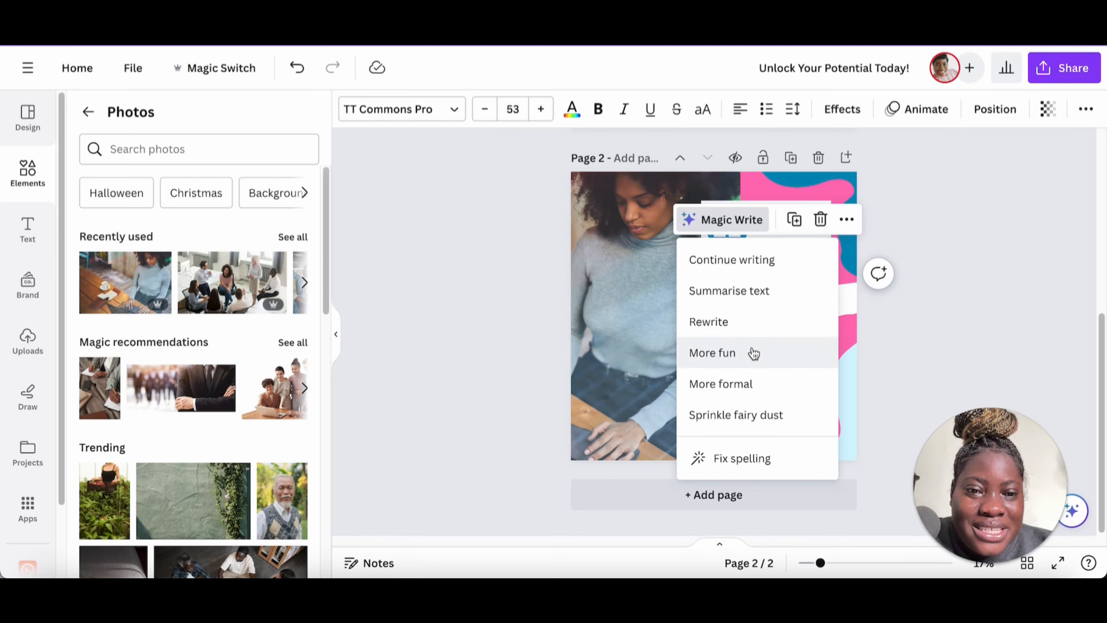
left_click(768, 414)
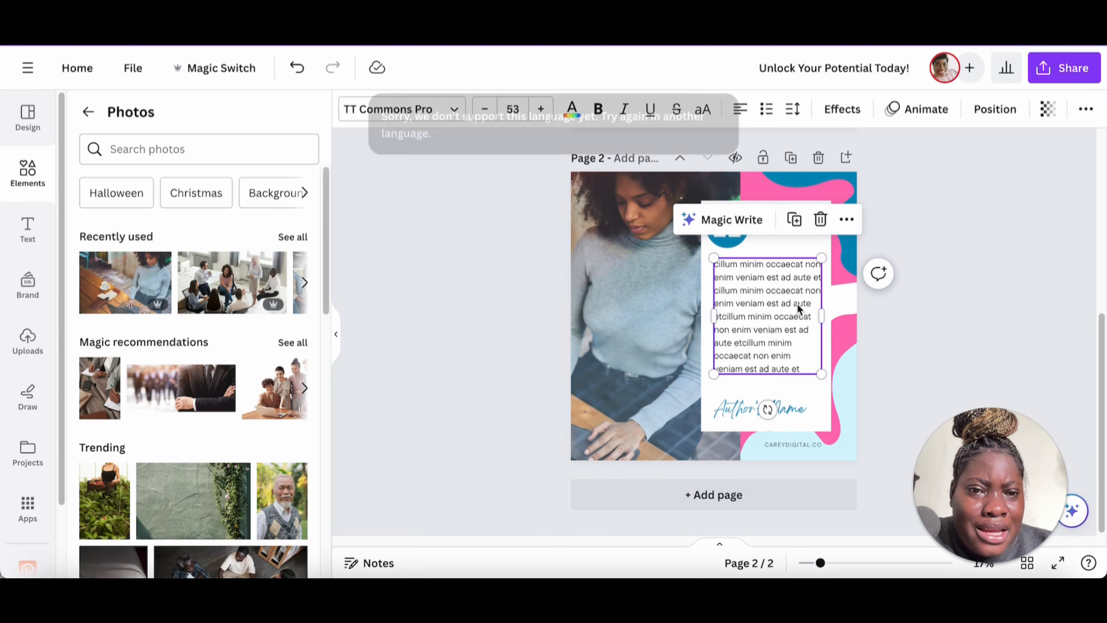
- Replace the lorem ipsum paragraph on page 2 with the quote "Dream big, don't quit"
double_click(784, 327)
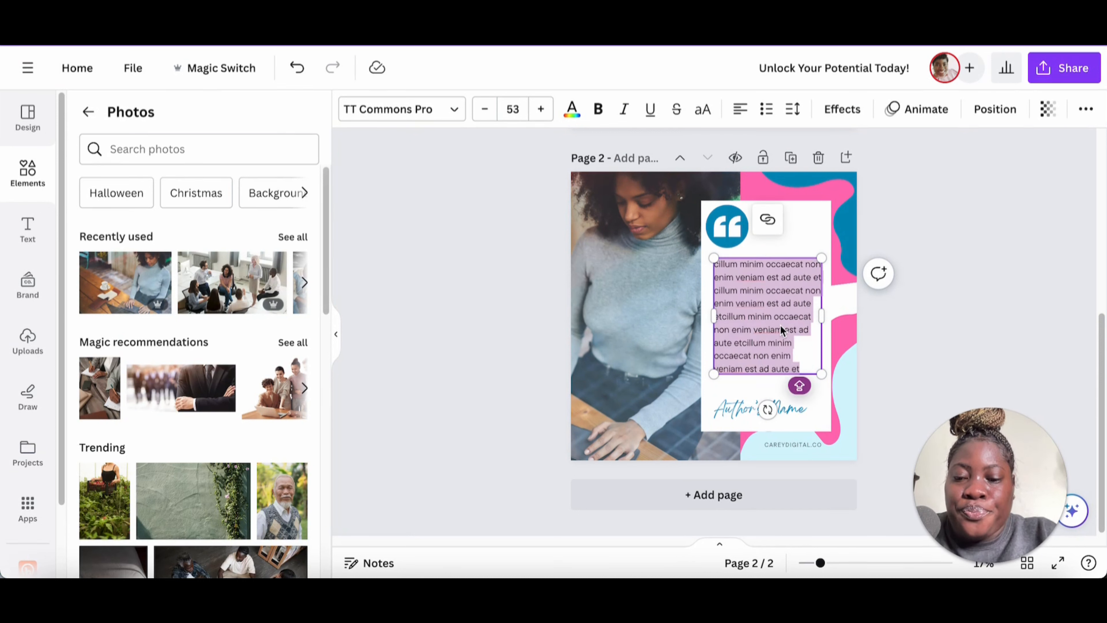
type("Dream b")
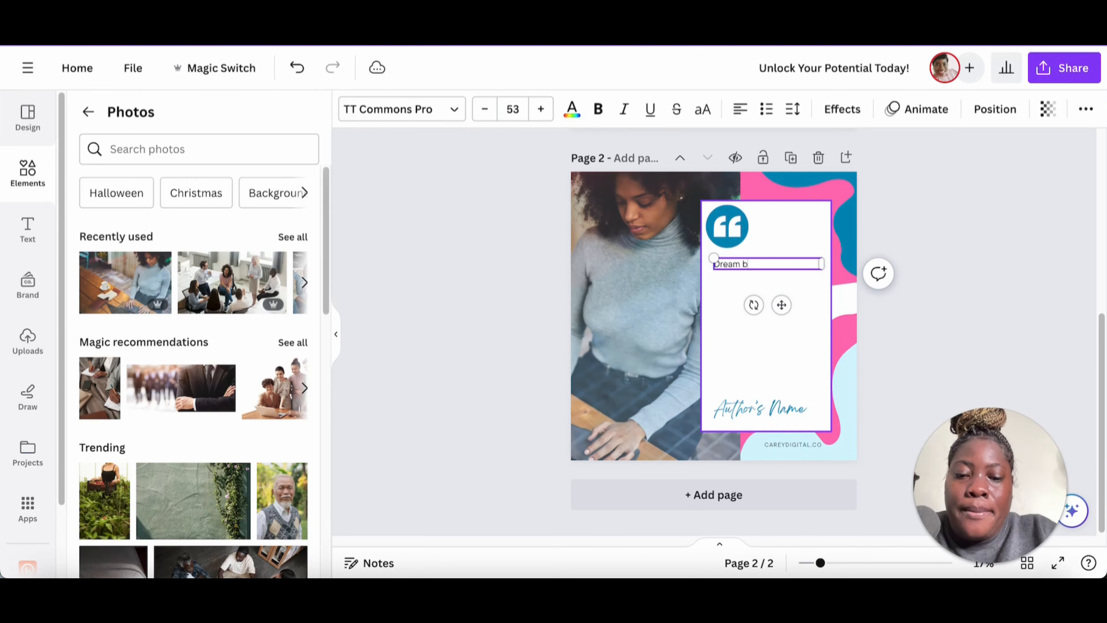
type("ig, don't quit")
key("ctrl+a")
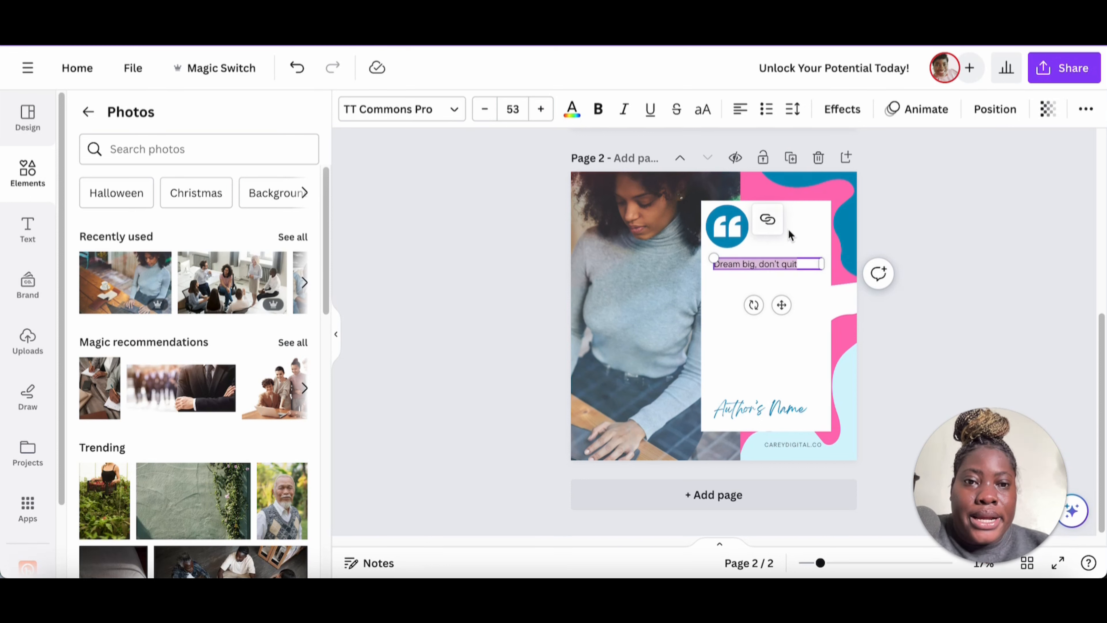
left_click(882, 233)
- Generate additional text from the "Dream big, don't quit" quote with Magic Write's Continue writing option
left_click(804, 260)
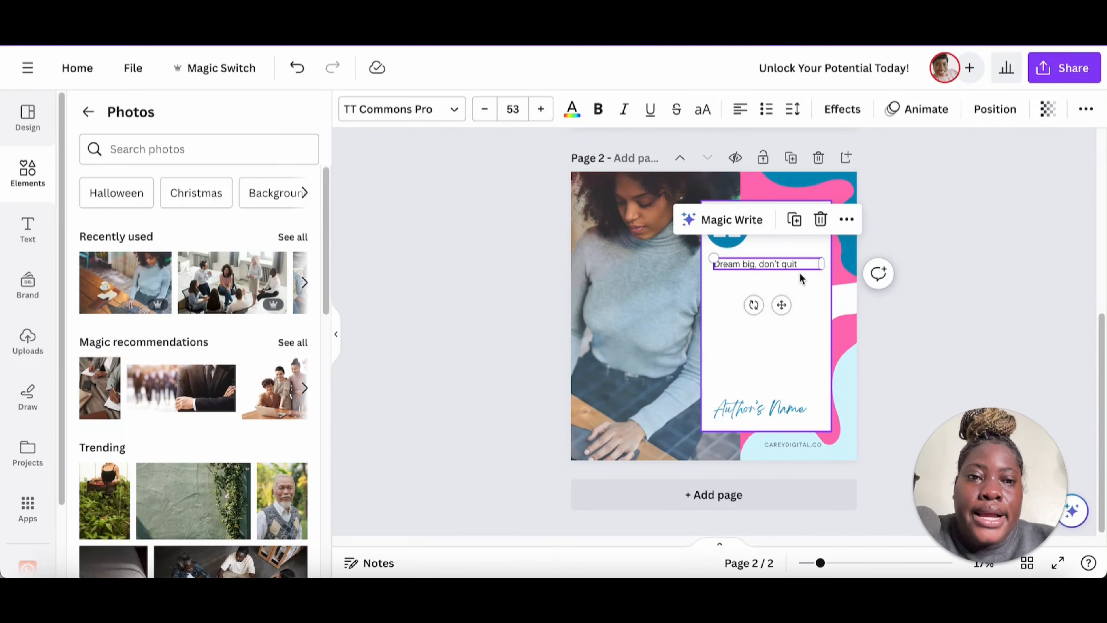
left_click(802, 266)
left_click(772, 270)
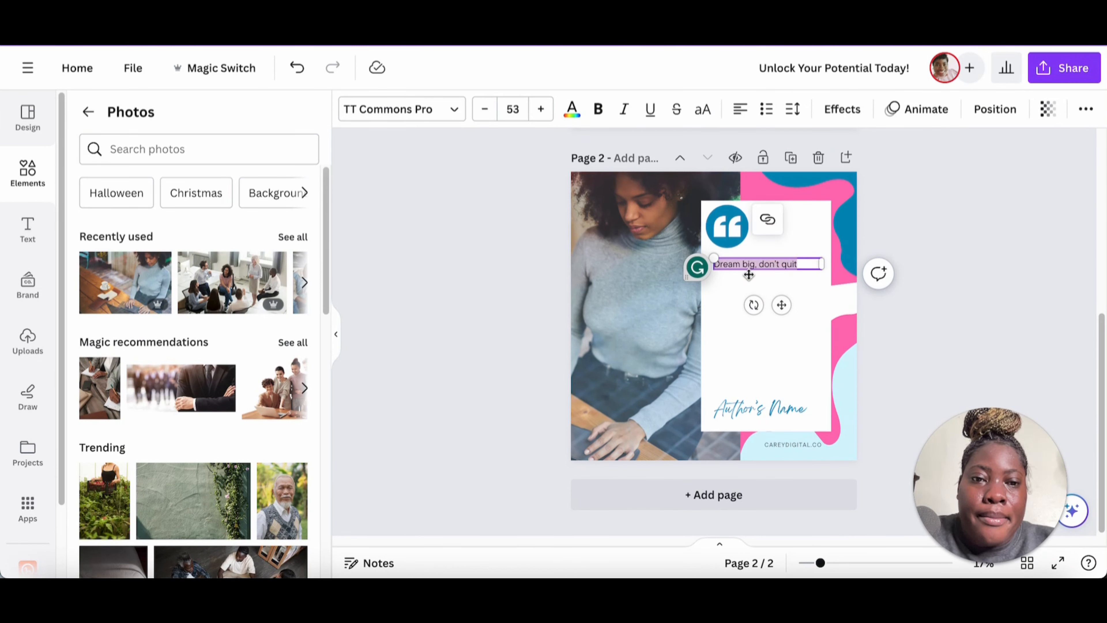
left_click(760, 263)
left_click(933, 233)
double_click(773, 266)
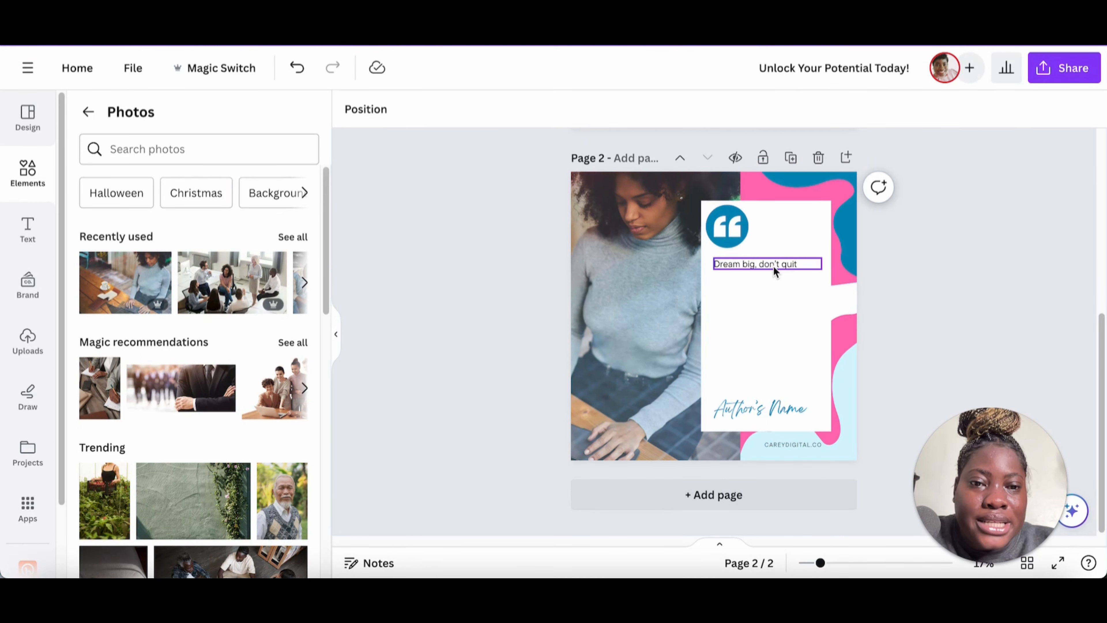
left_click(697, 219)
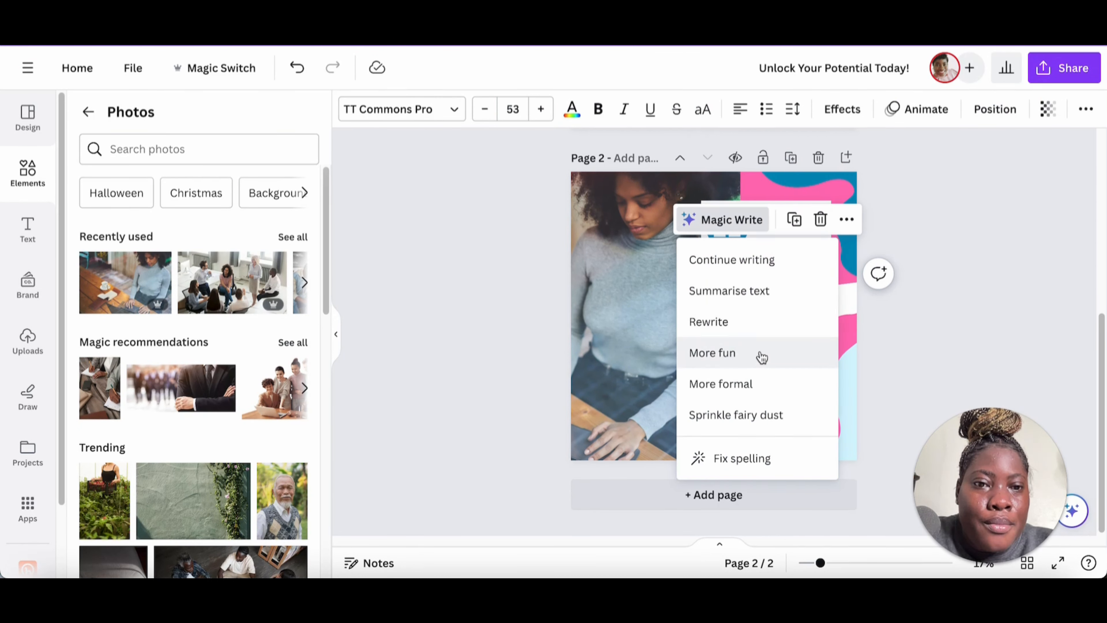
left_click(771, 260)
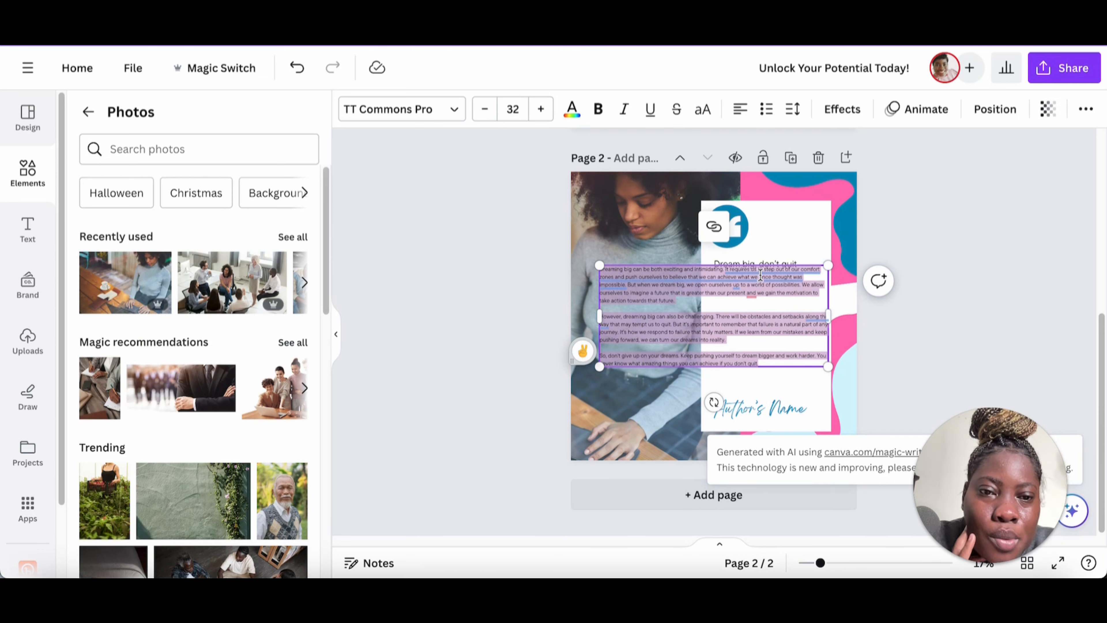
left_click(912, 227)
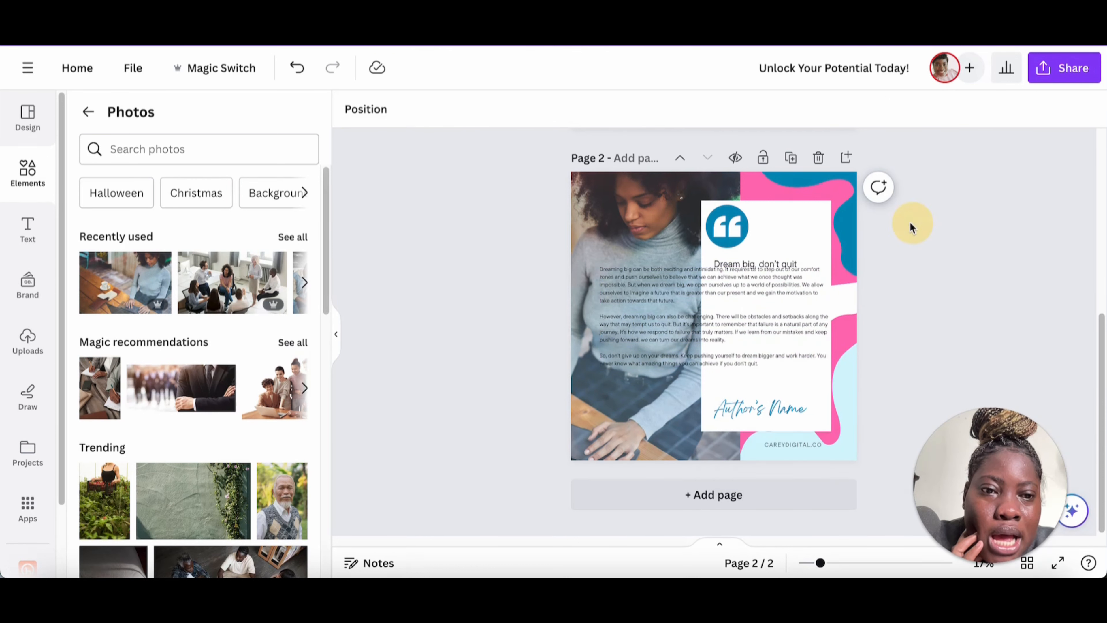
- Summarise the generated paragraphs about dreaming big with Magic Write
left_click(784, 305)
left_click(682, 226)
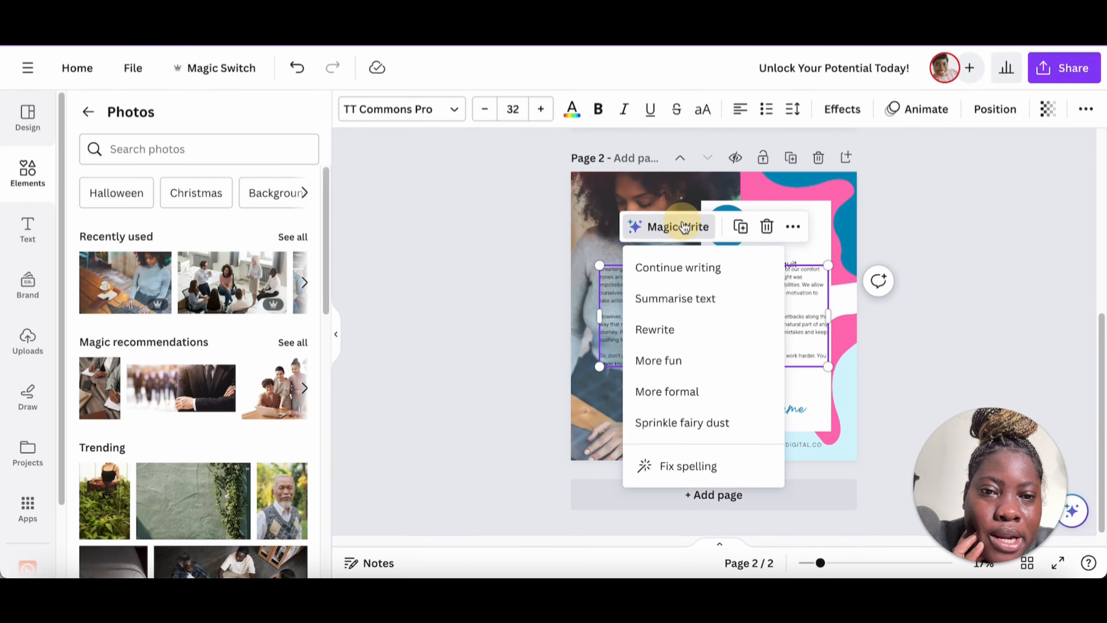
left_click(688, 299)
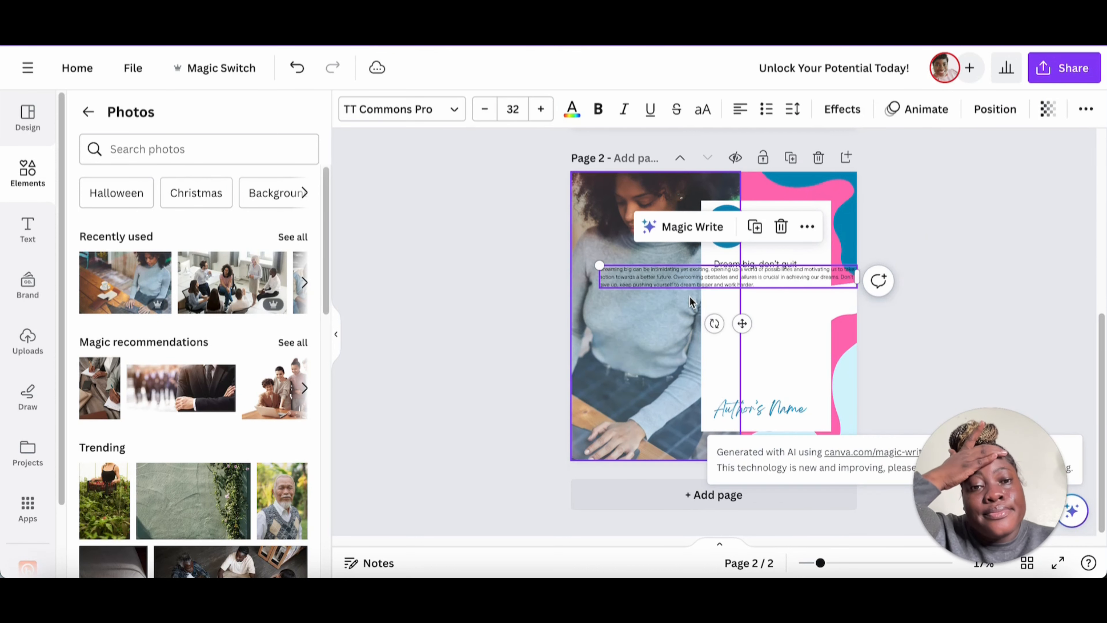